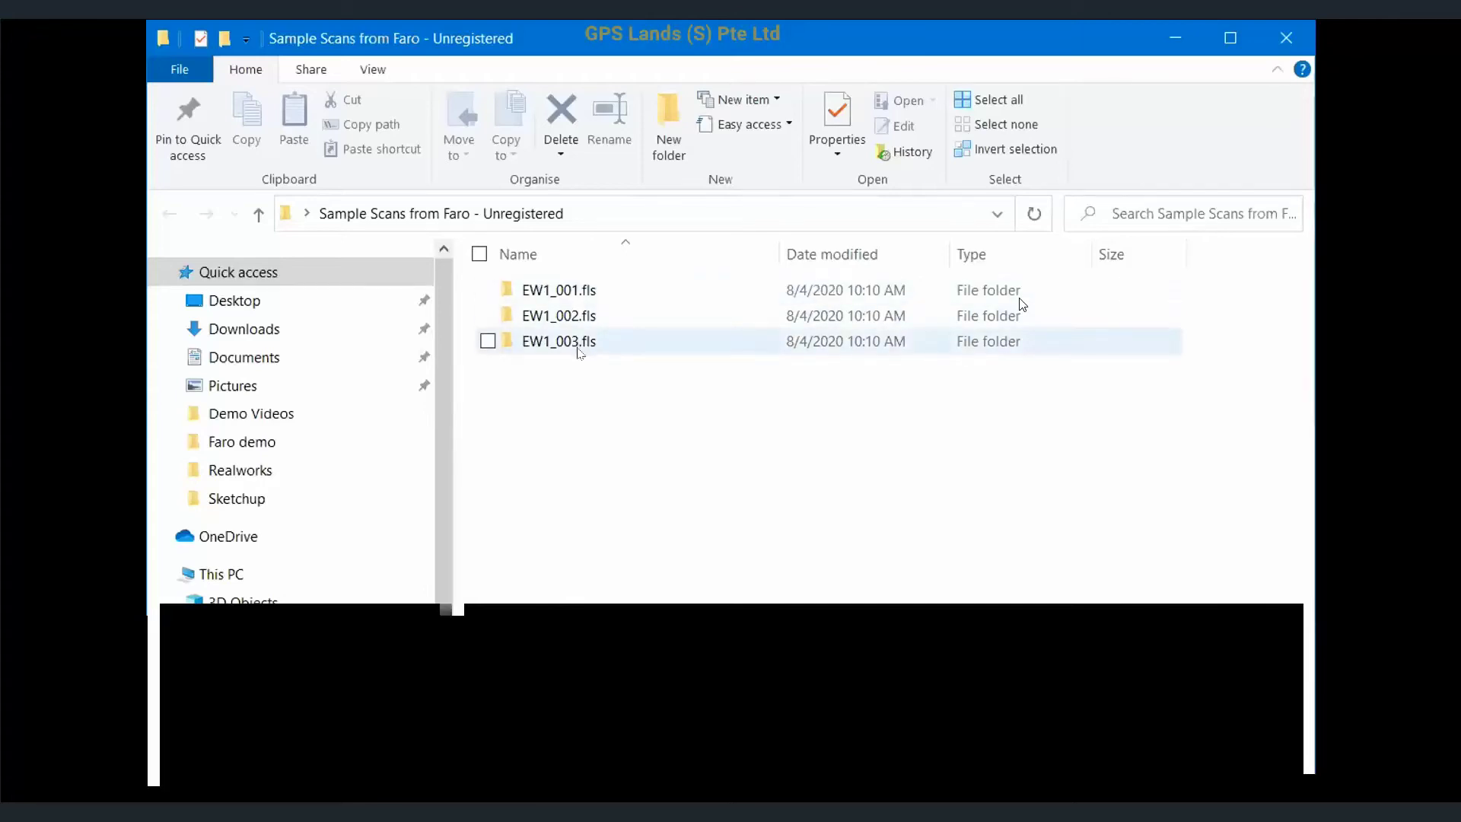
- Look inside the EW1_001, EW1_002 and EW1_003 .fls folders, returning to Sample Scans from Faro each time
{"action": "double_click", "coordinate": [560, 291]}
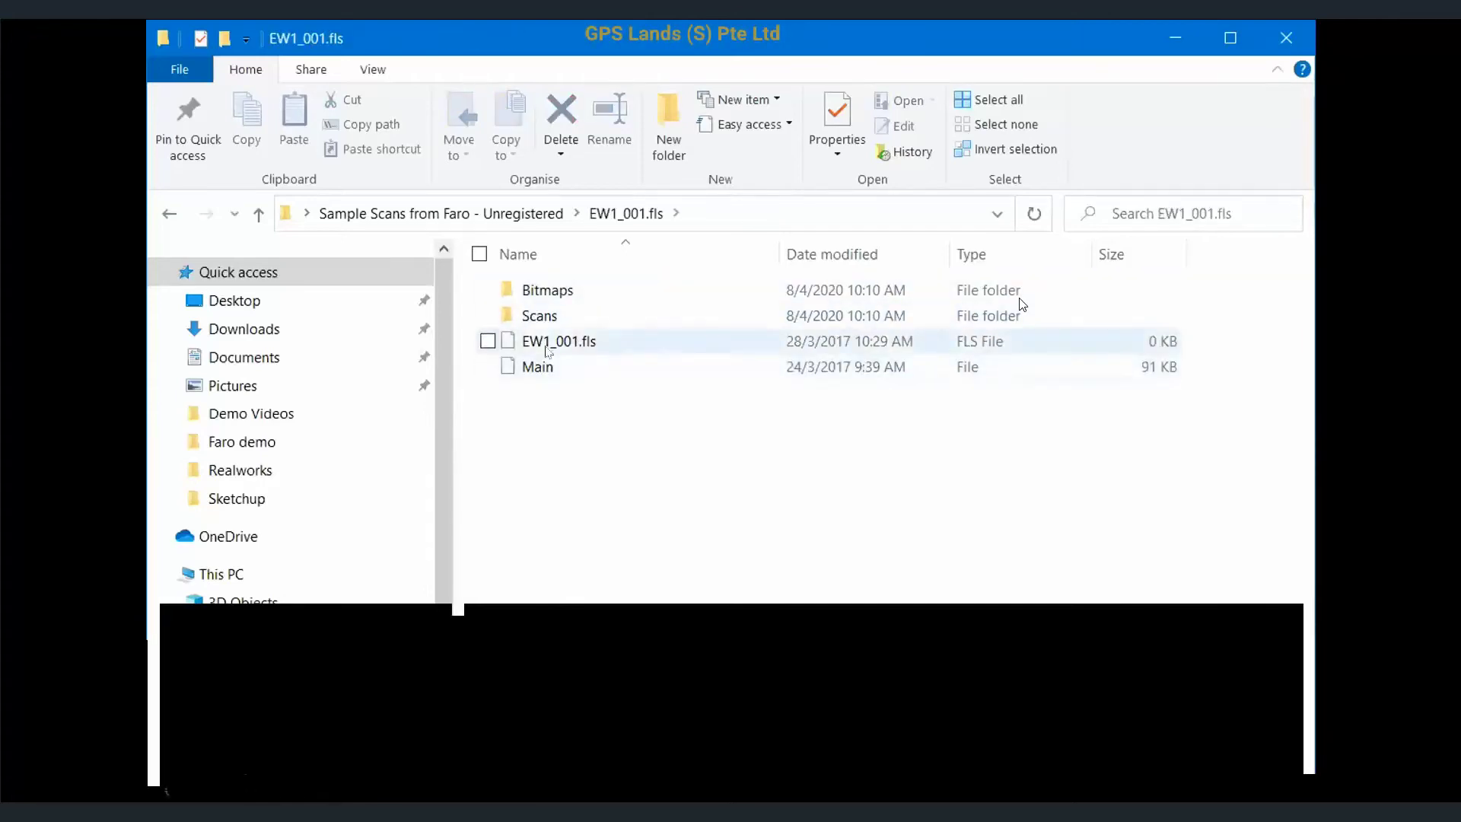
{"action": "key", "text": "alt+Up"}
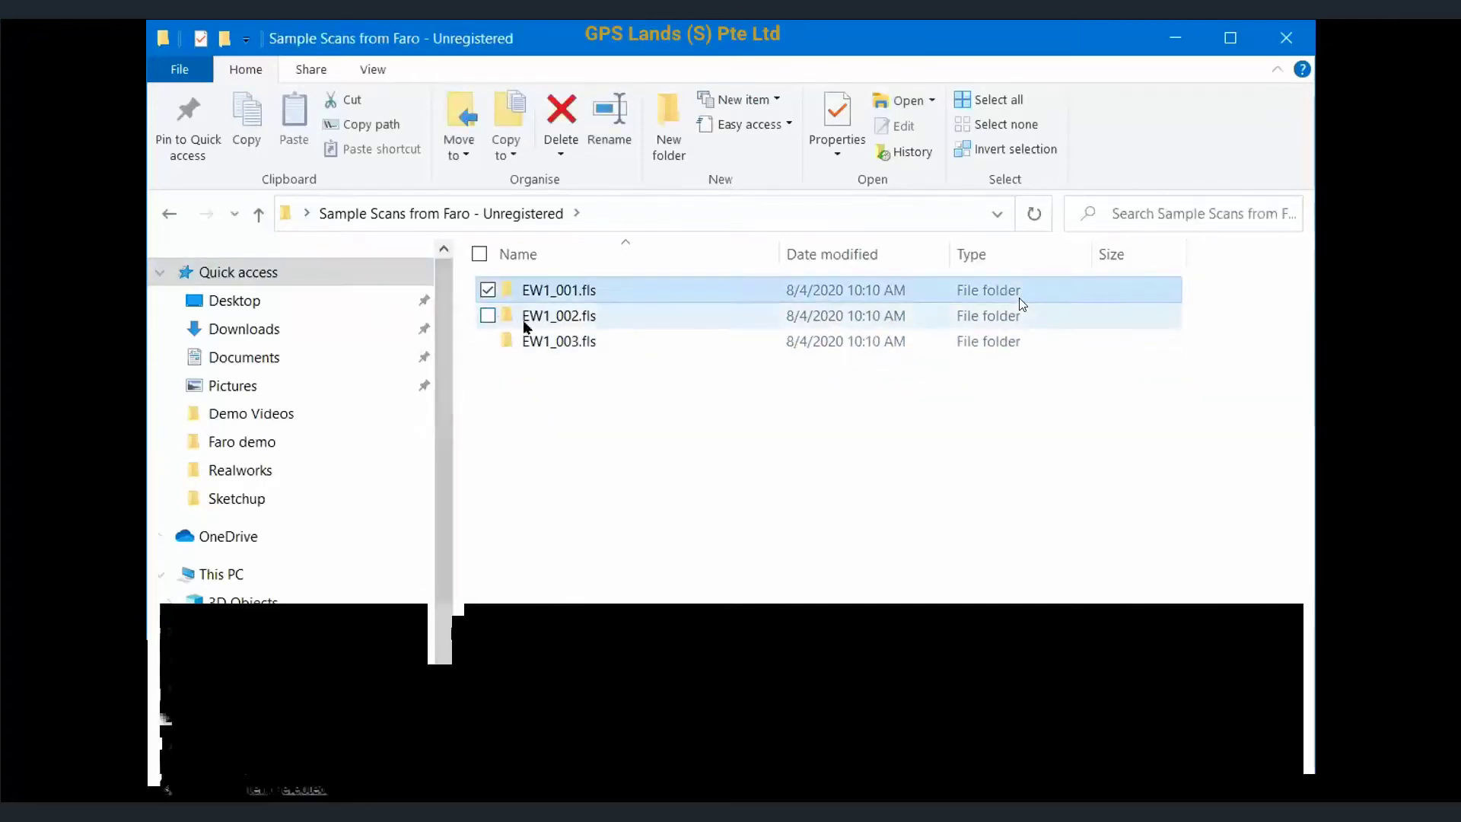
{"action": "double_click", "coordinate": [524, 323]}
{"action": "left_click", "coordinate": [259, 214]}
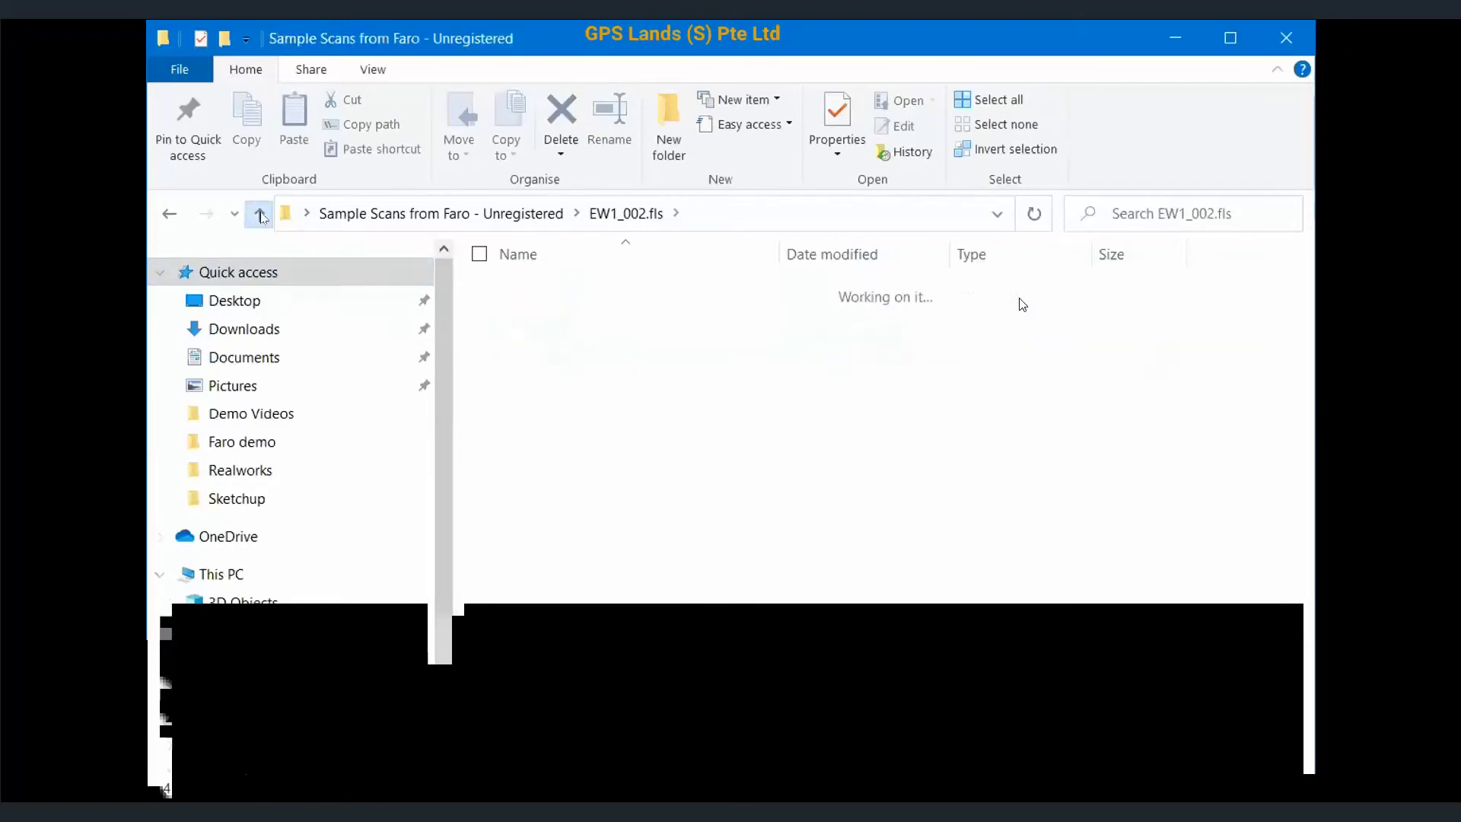
{"action": "double_click", "coordinate": [531, 339]}
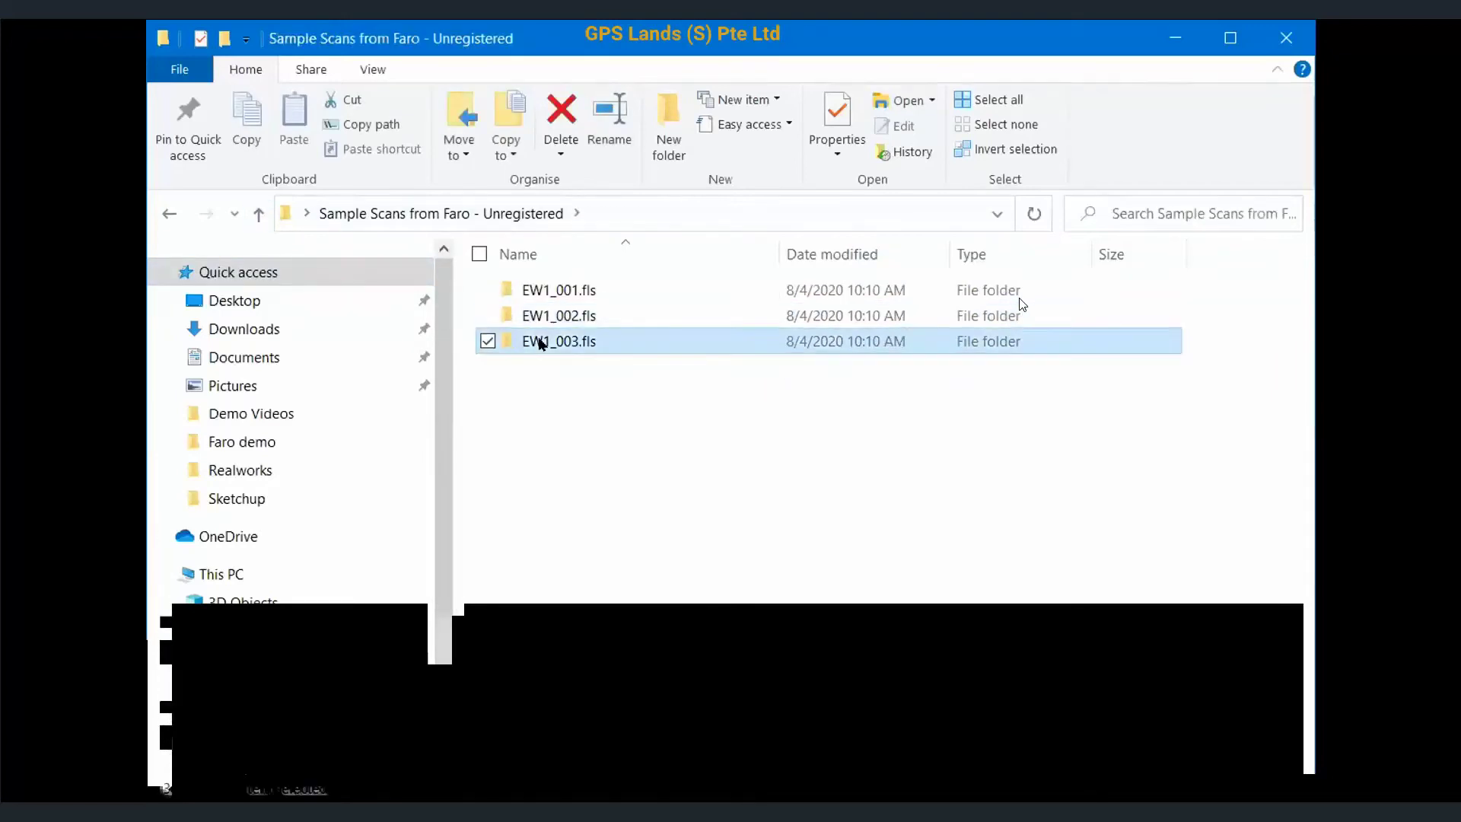
{"action": "left_click", "coordinate": [259, 214]}
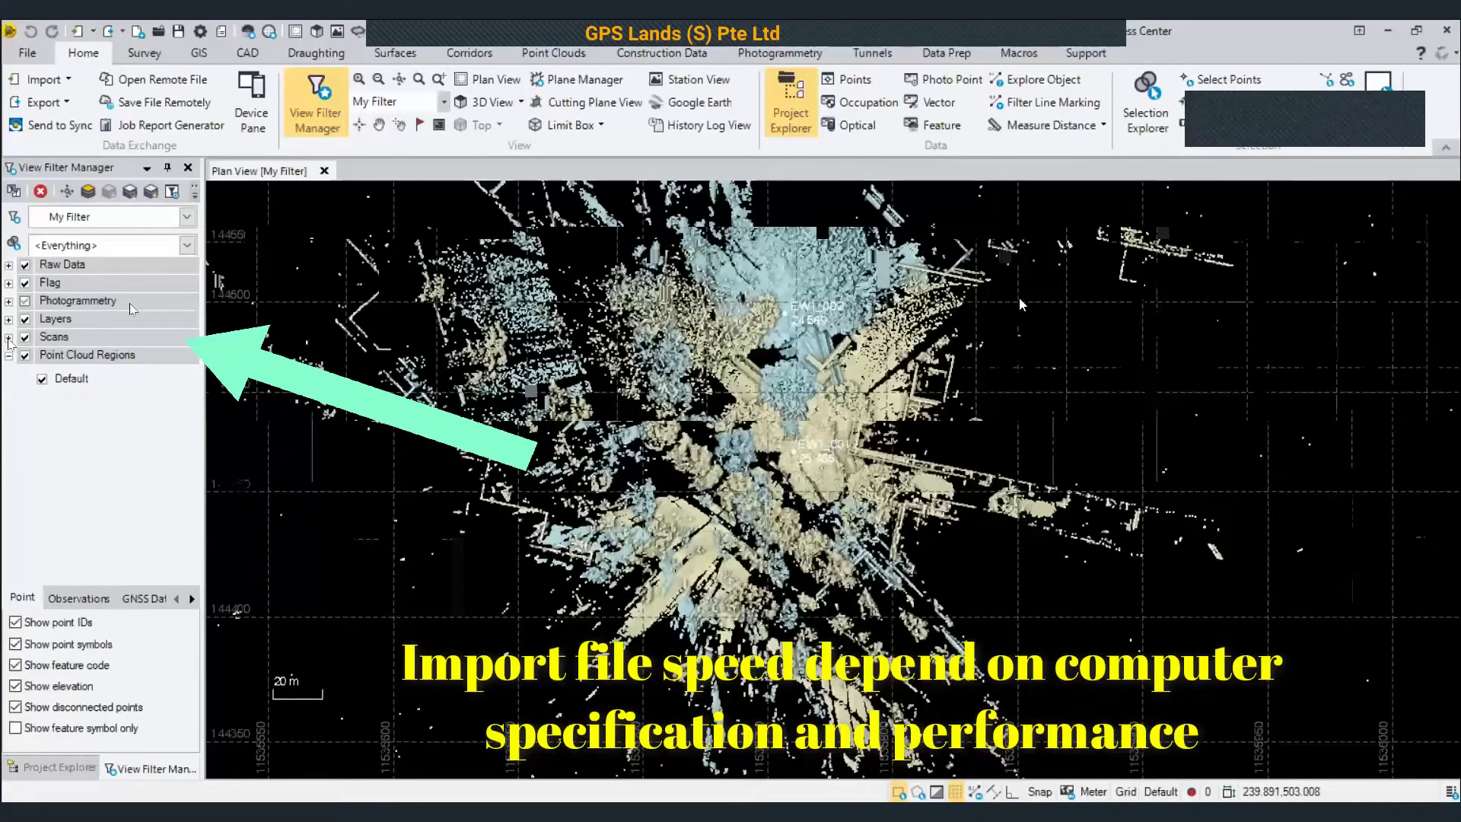
- Expand Scans and toggle the EW1_002 scan off and back on to compare it with EW1_001
{"action": "left_click", "coordinate": [9, 336]}
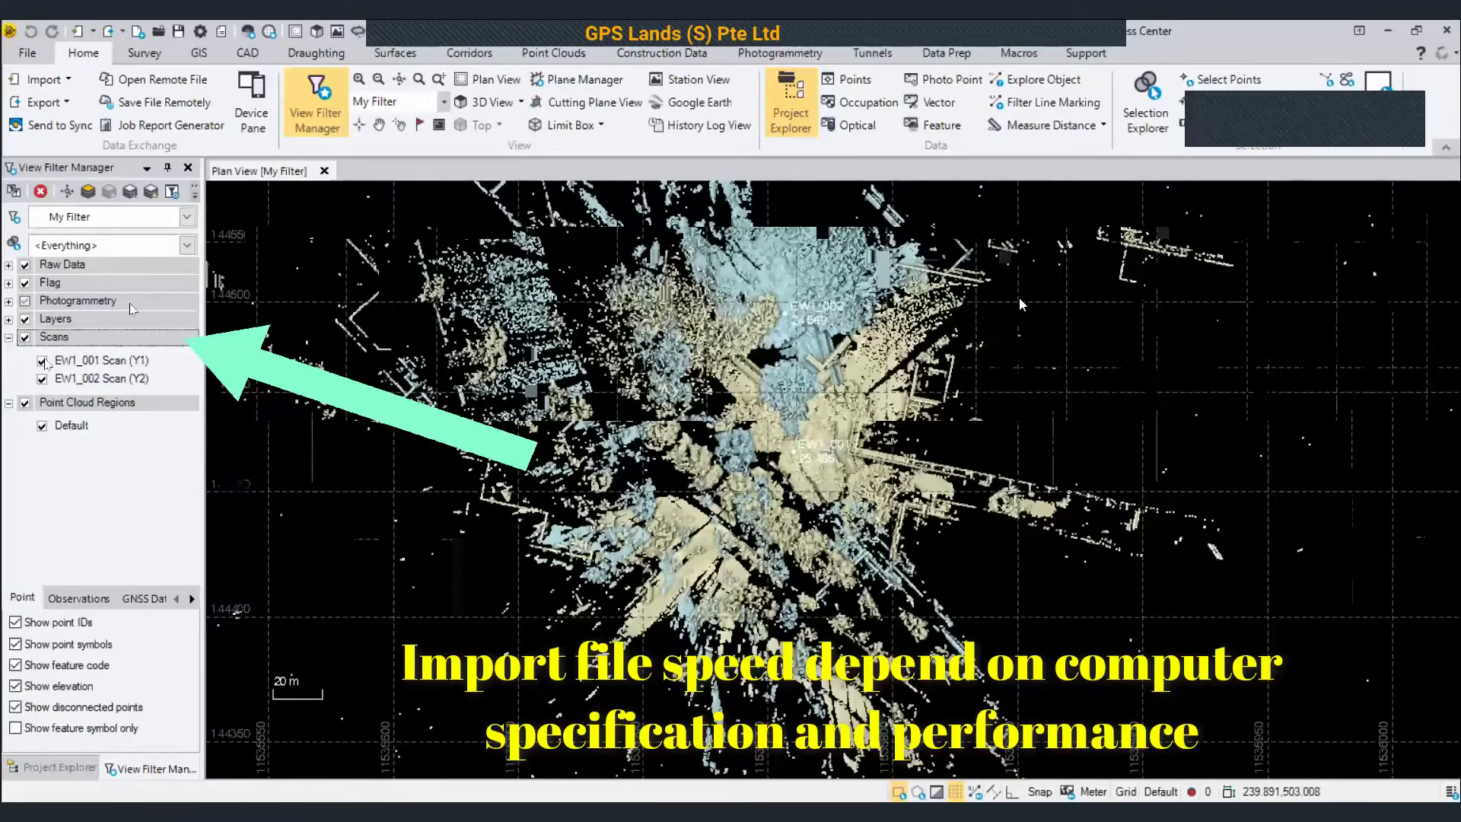
{"action": "left_click", "coordinate": [42, 378]}
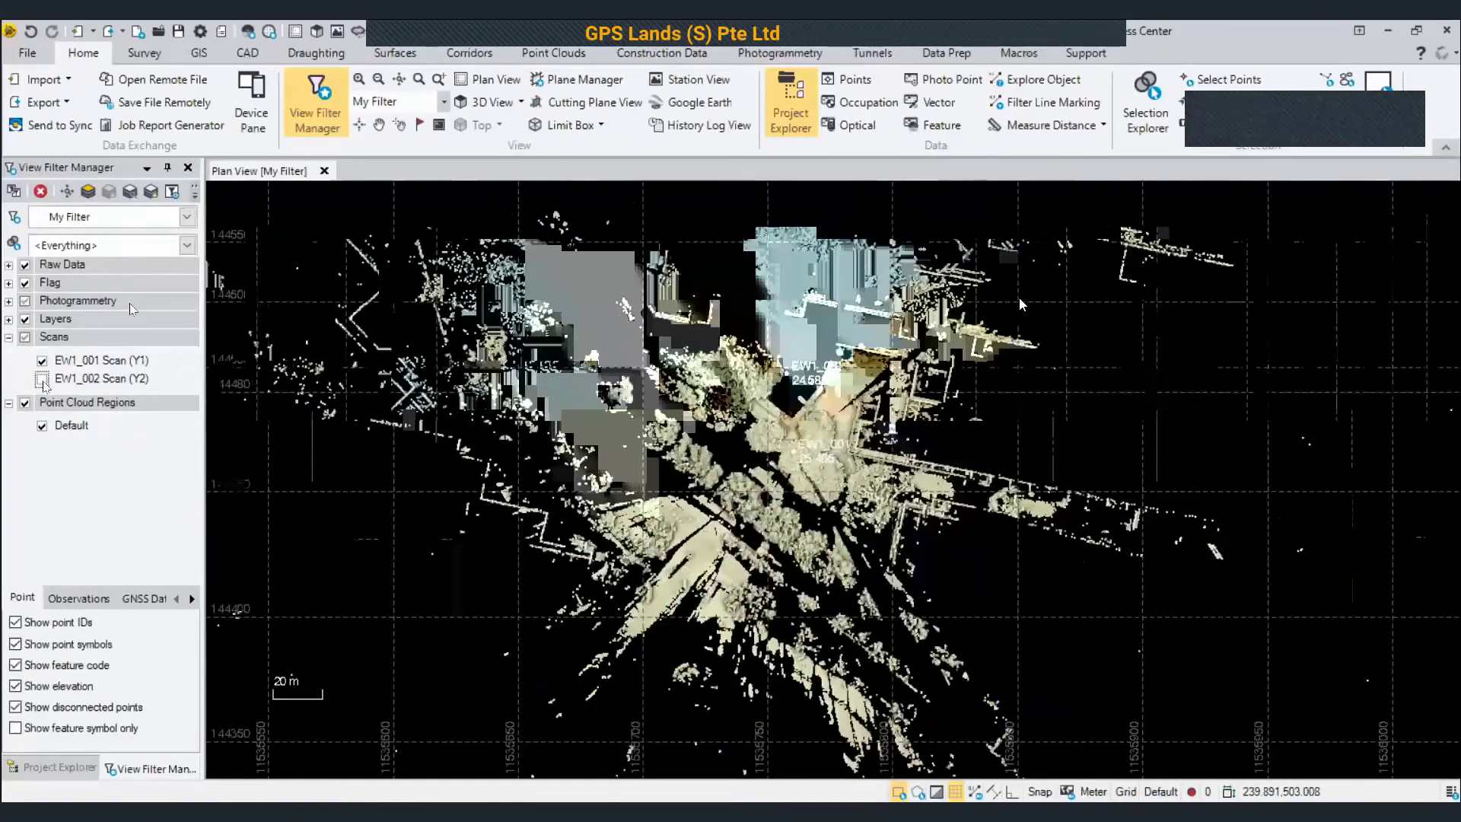
{"action": "left_click", "coordinate": [42, 379]}
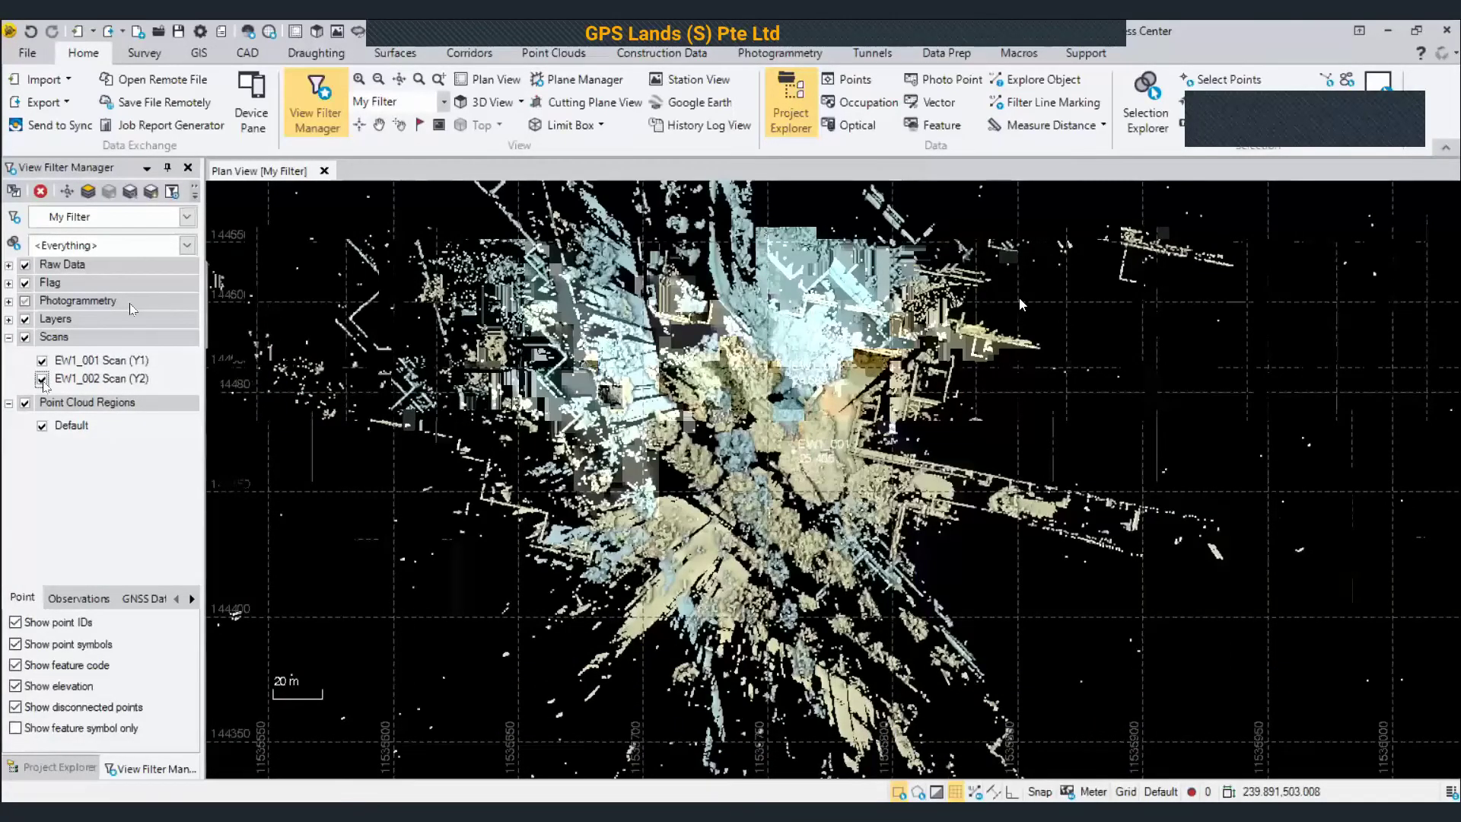
{"action": "scroll", "coordinate": [750, 405], "scroll_direction": "up", "scroll_amount": 2}
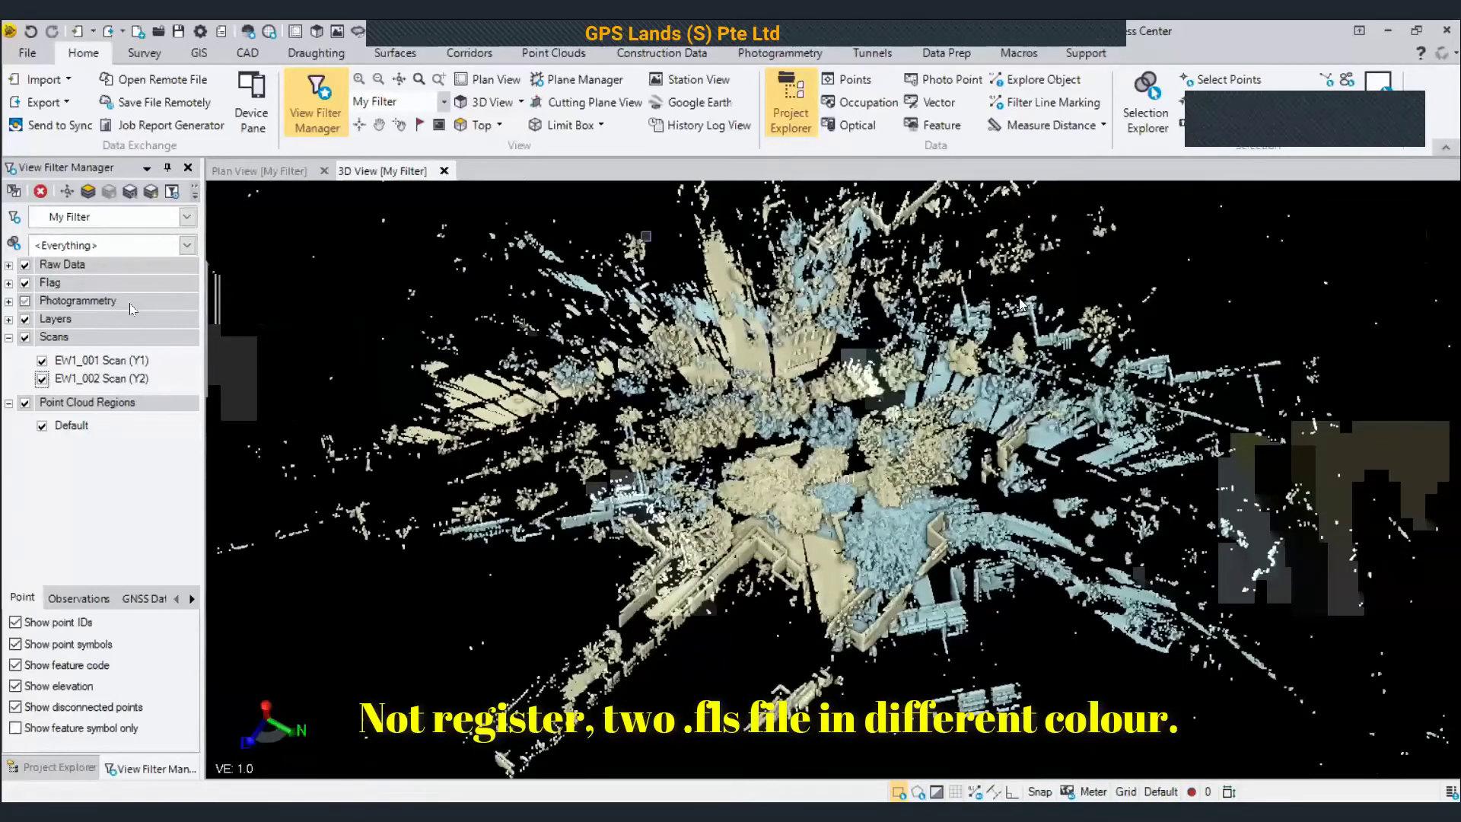
- Hide EW1_002 and render the EW1_001 scan alone in True Colour
{"action": "left_click", "coordinate": [42, 378]}
{"action": "scroll", "coordinate": [1022, 304], "scroll_direction": "up", "scroll_amount": 2}
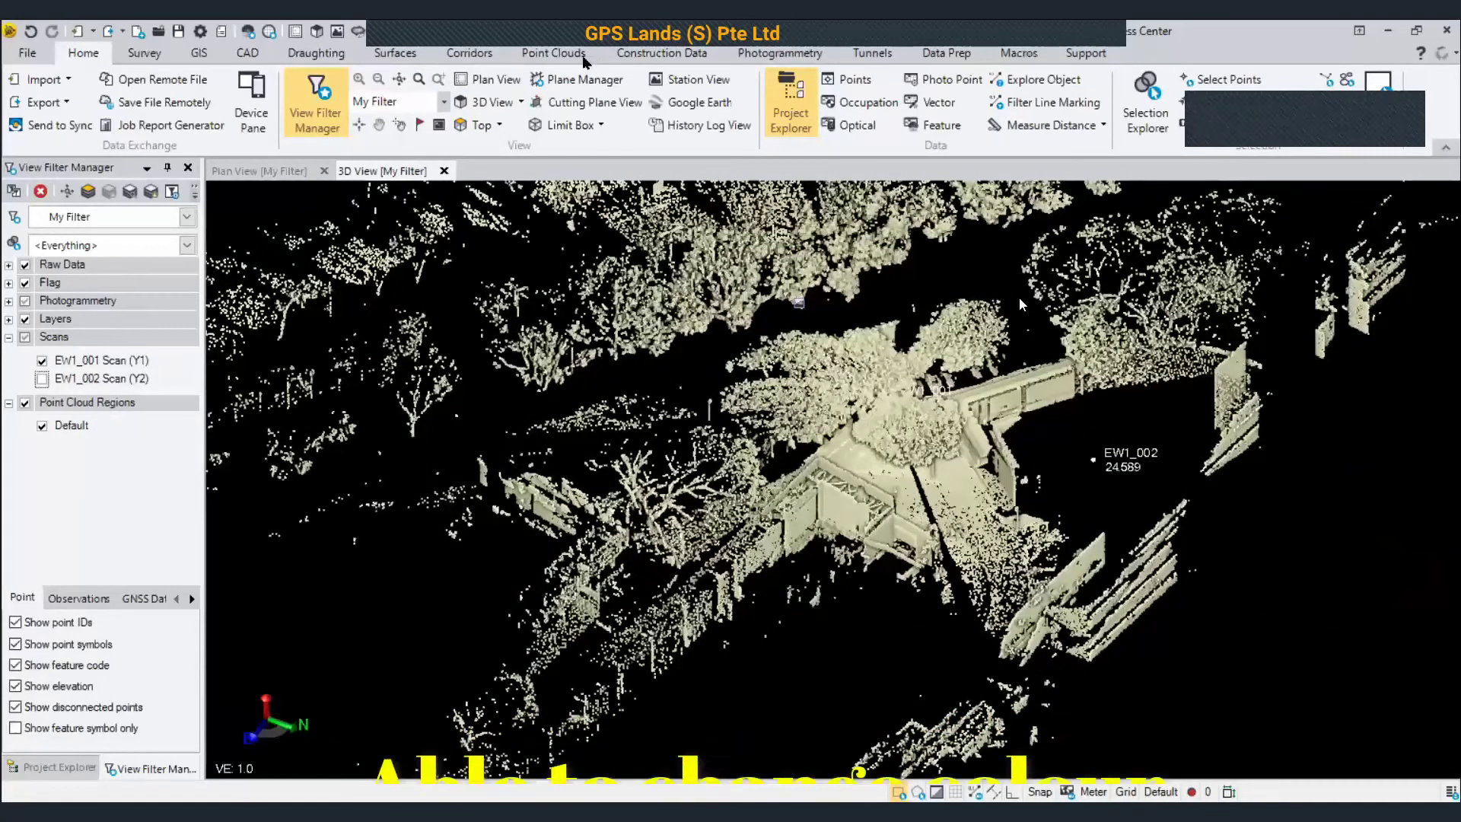
{"action": "left_click", "coordinate": [586, 55]}
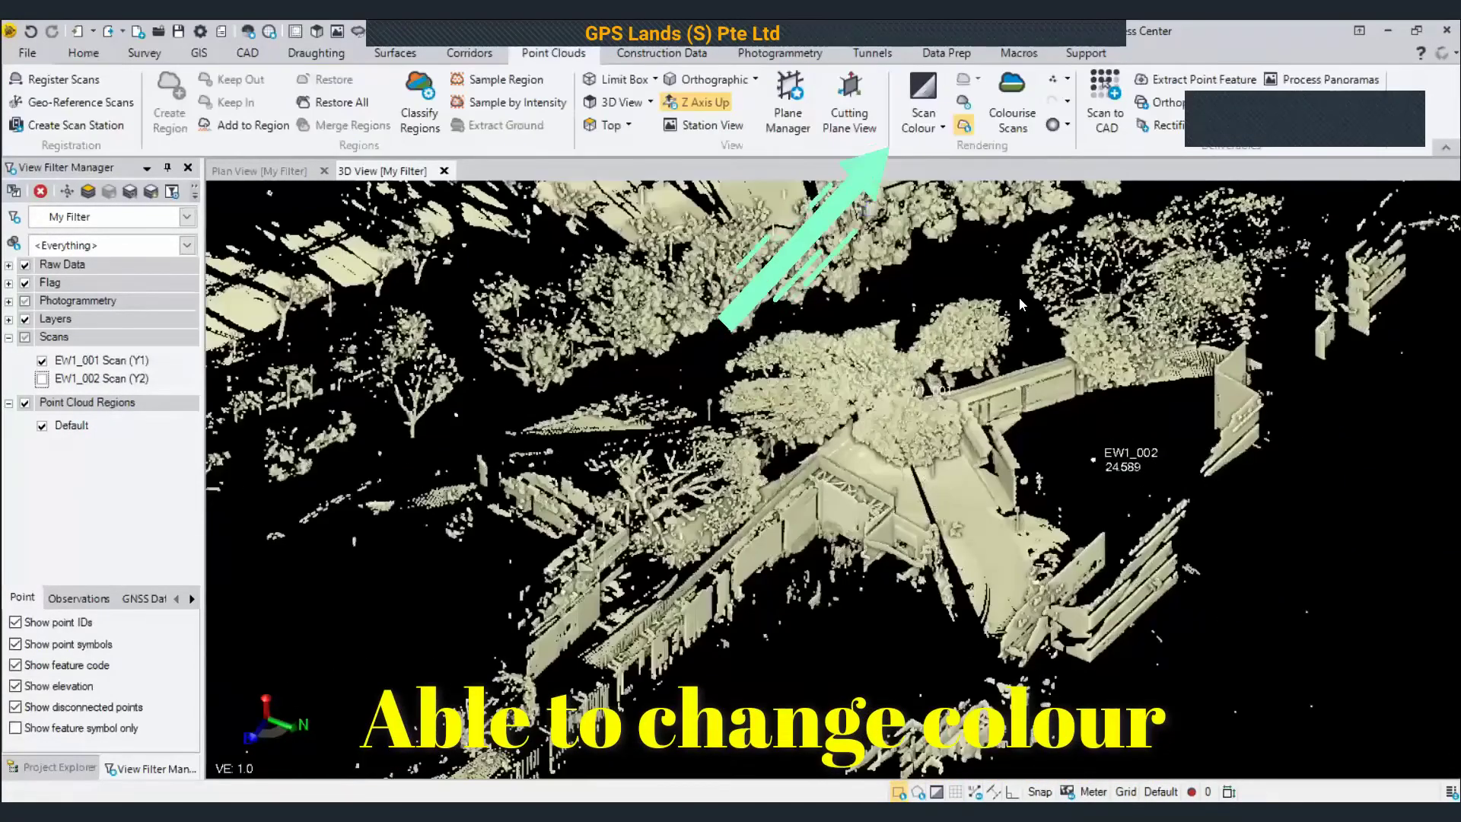
{"action": "left_click", "coordinate": [936, 129]}
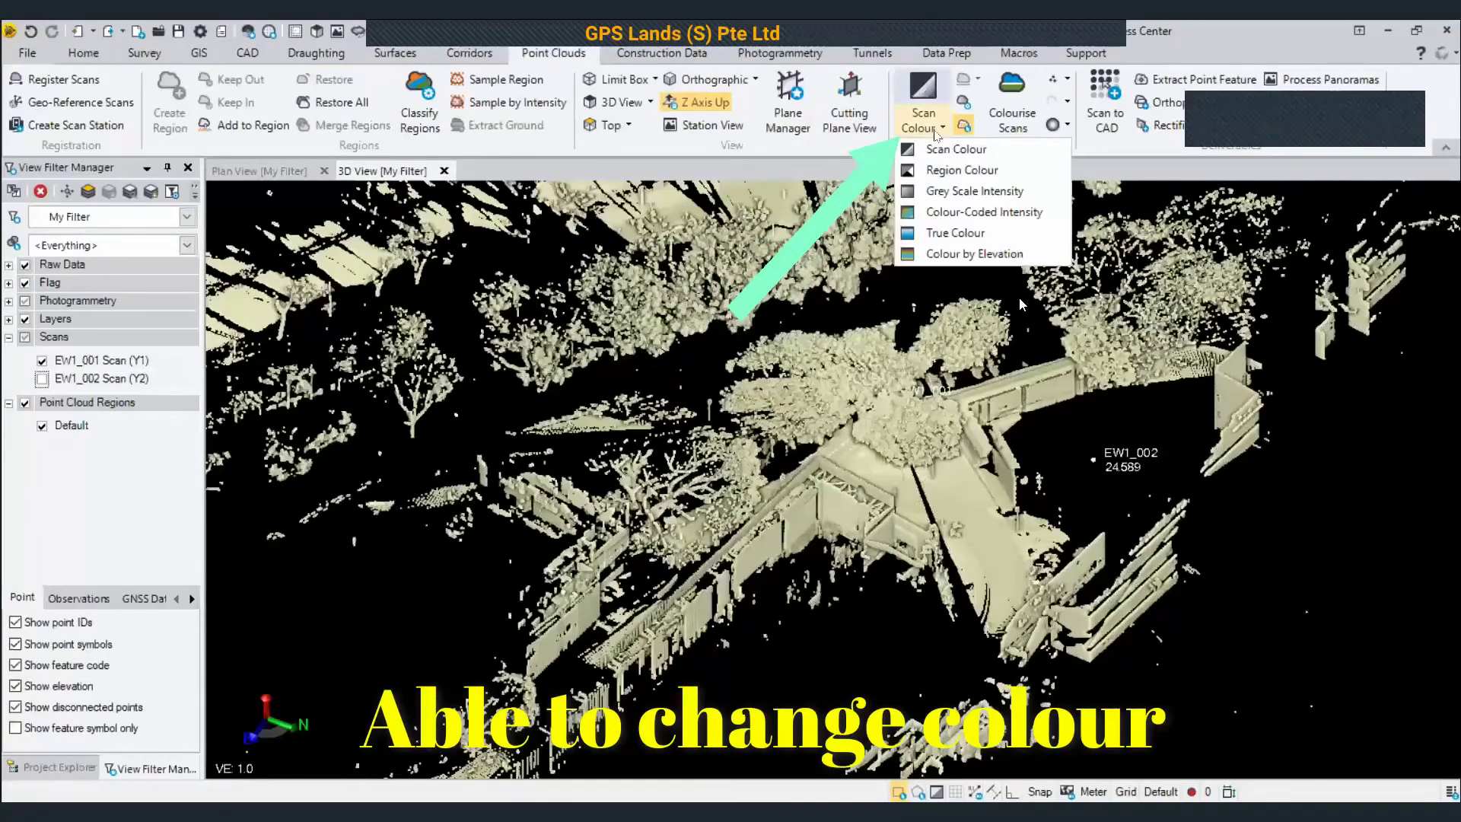
{"action": "left_click", "coordinate": [942, 231]}
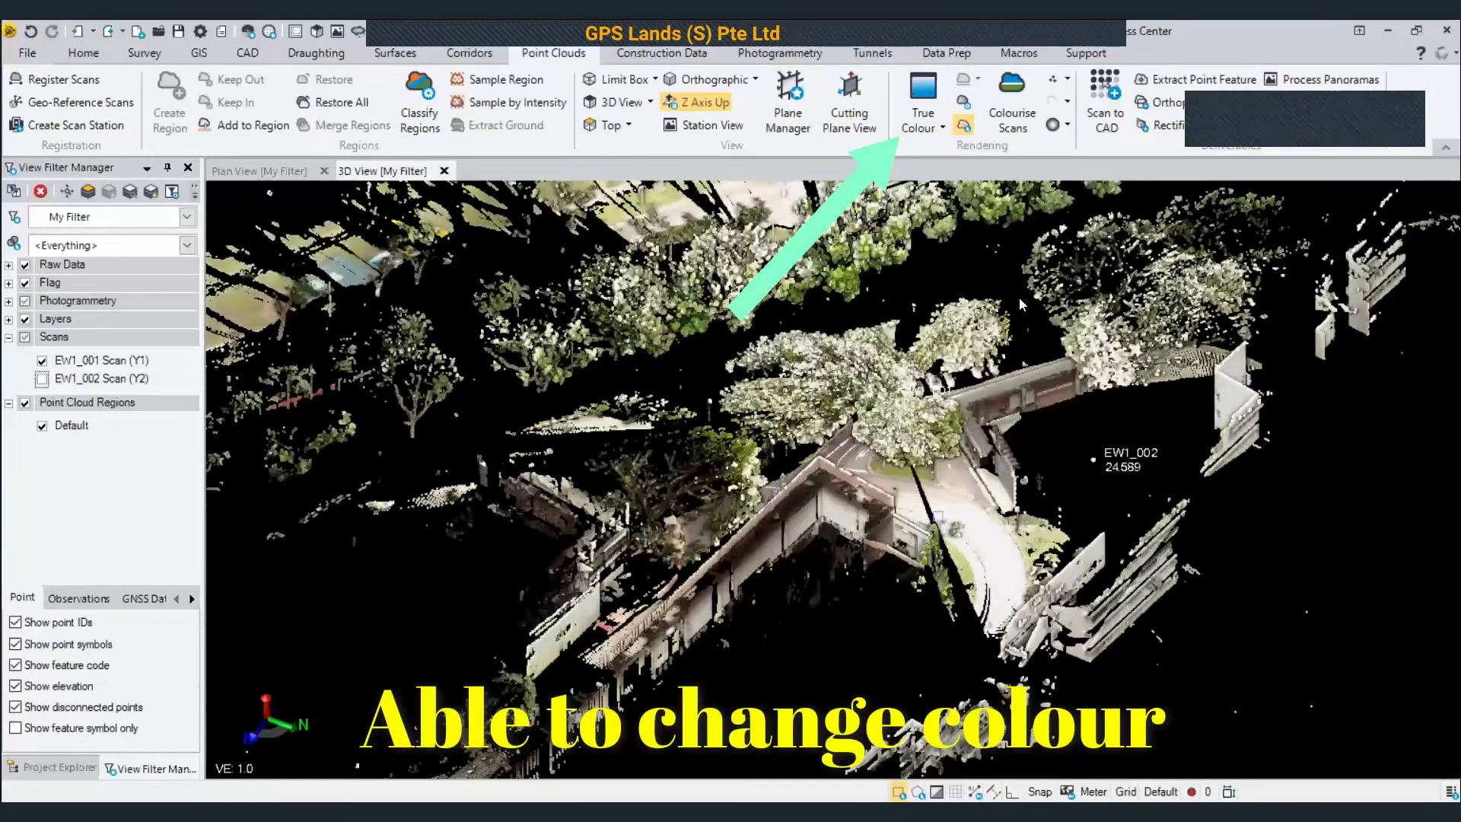
{"action": "scroll", "coordinate": [939, 536], "scroll_direction": "up", "scroll_amount": 3}
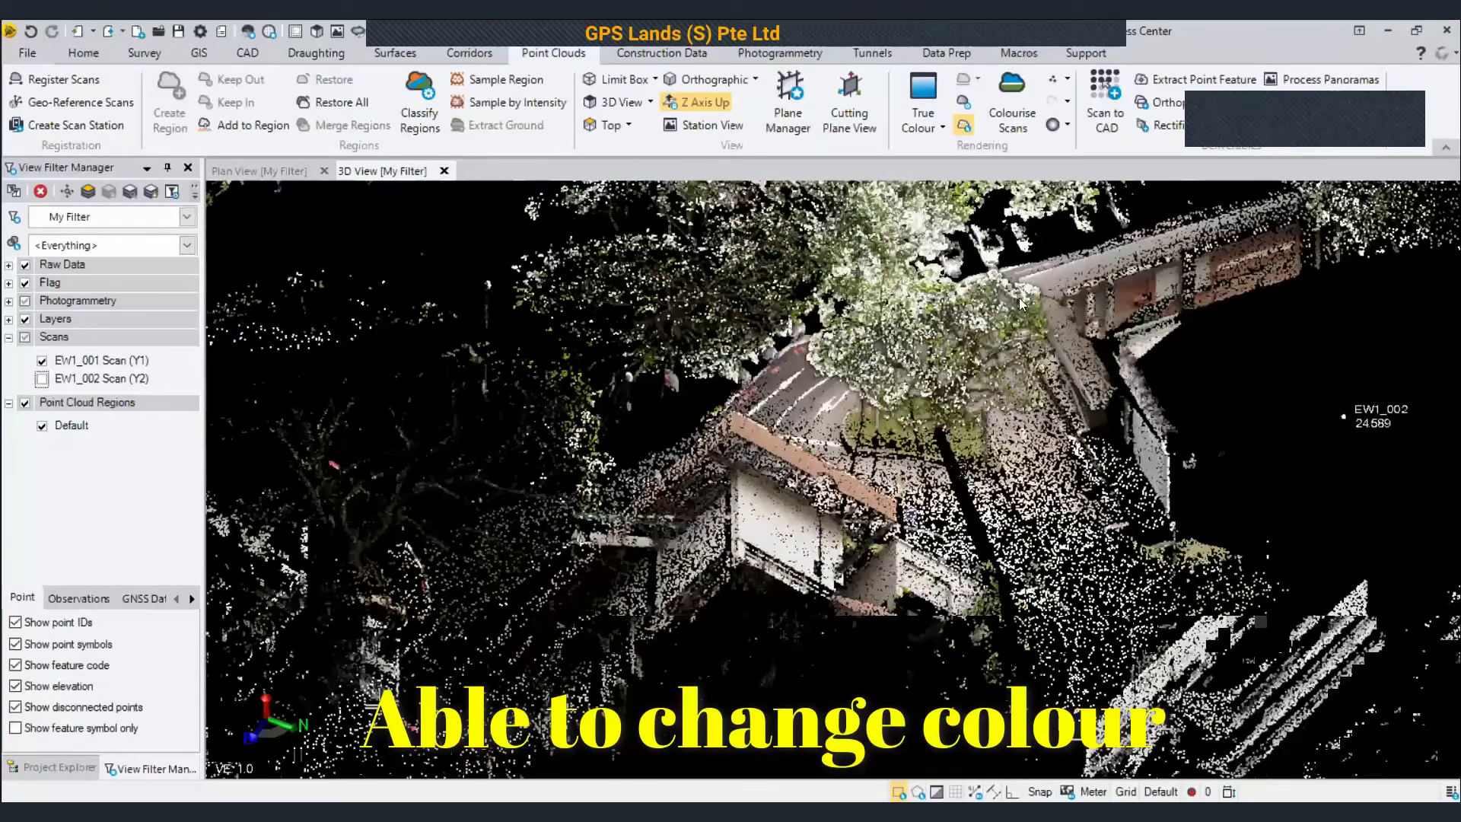
{"action": "scroll", "coordinate": [950, 461], "scroll_direction": "up", "scroll_amount": 5}
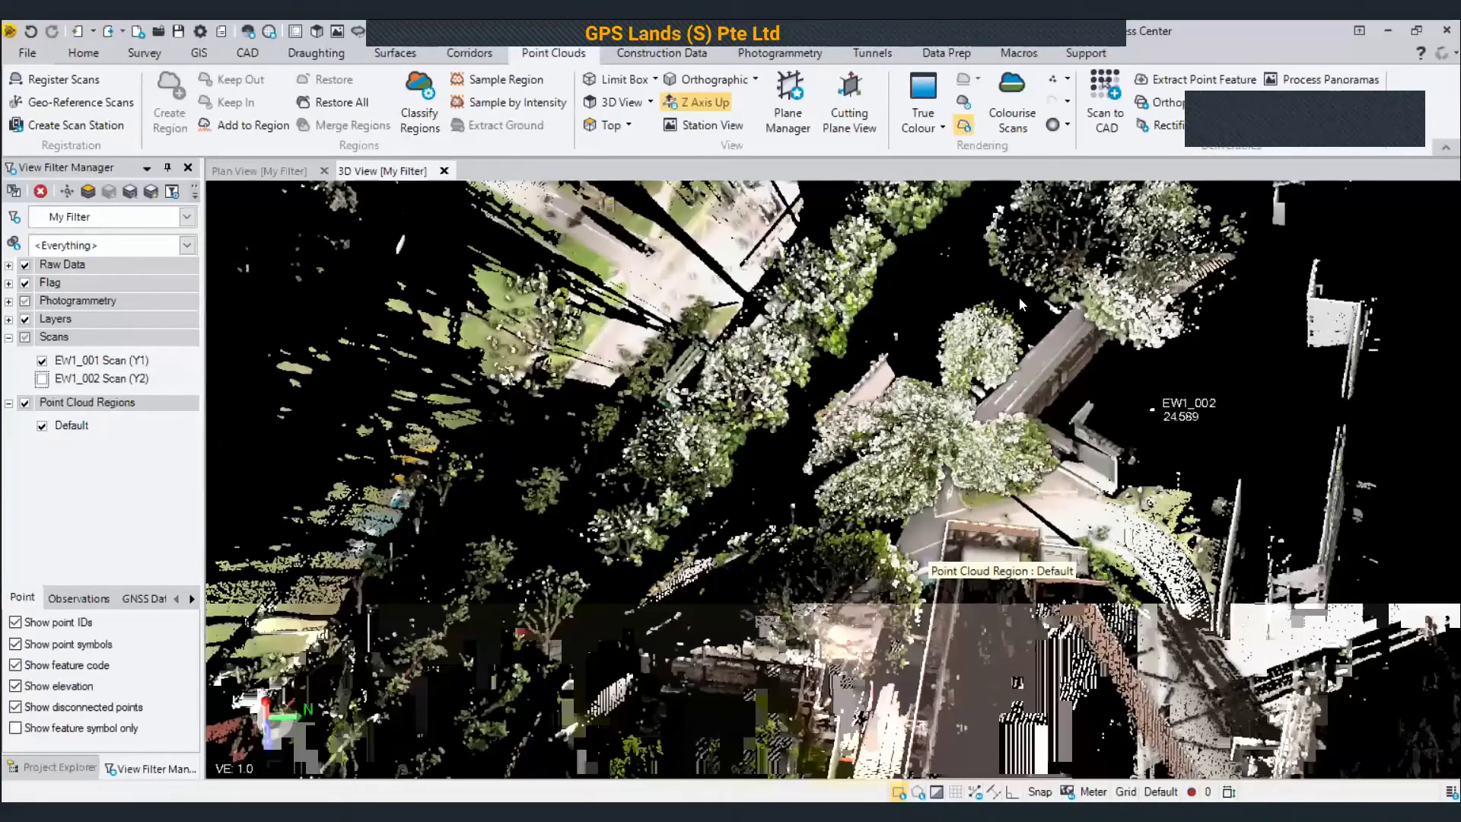
- Show EW1_002 again and switch the colouring back to Scan Colour
{"action": "left_click", "coordinate": [42, 379]}
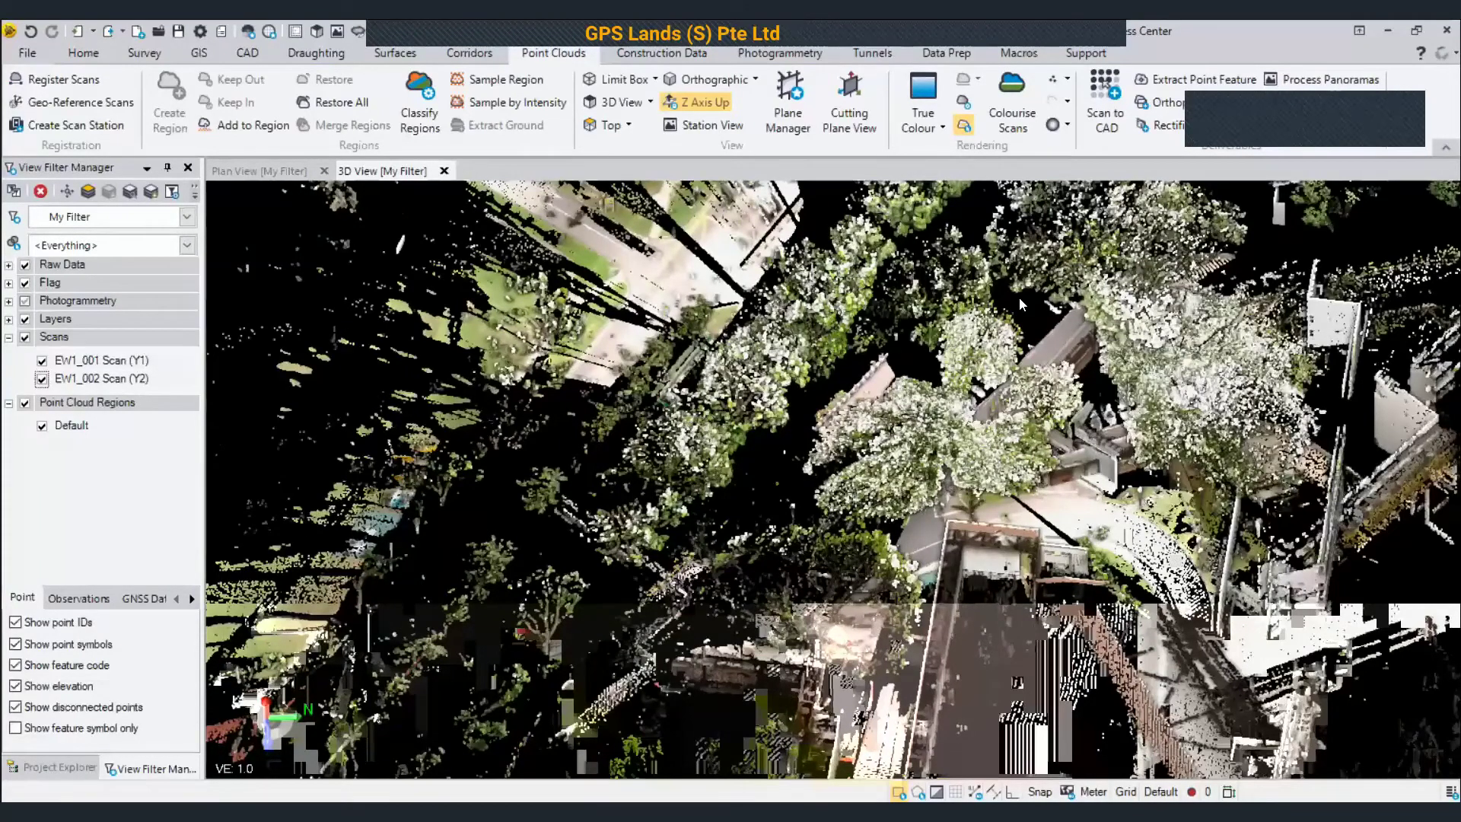
{"action": "left_click", "coordinate": [942, 127]}
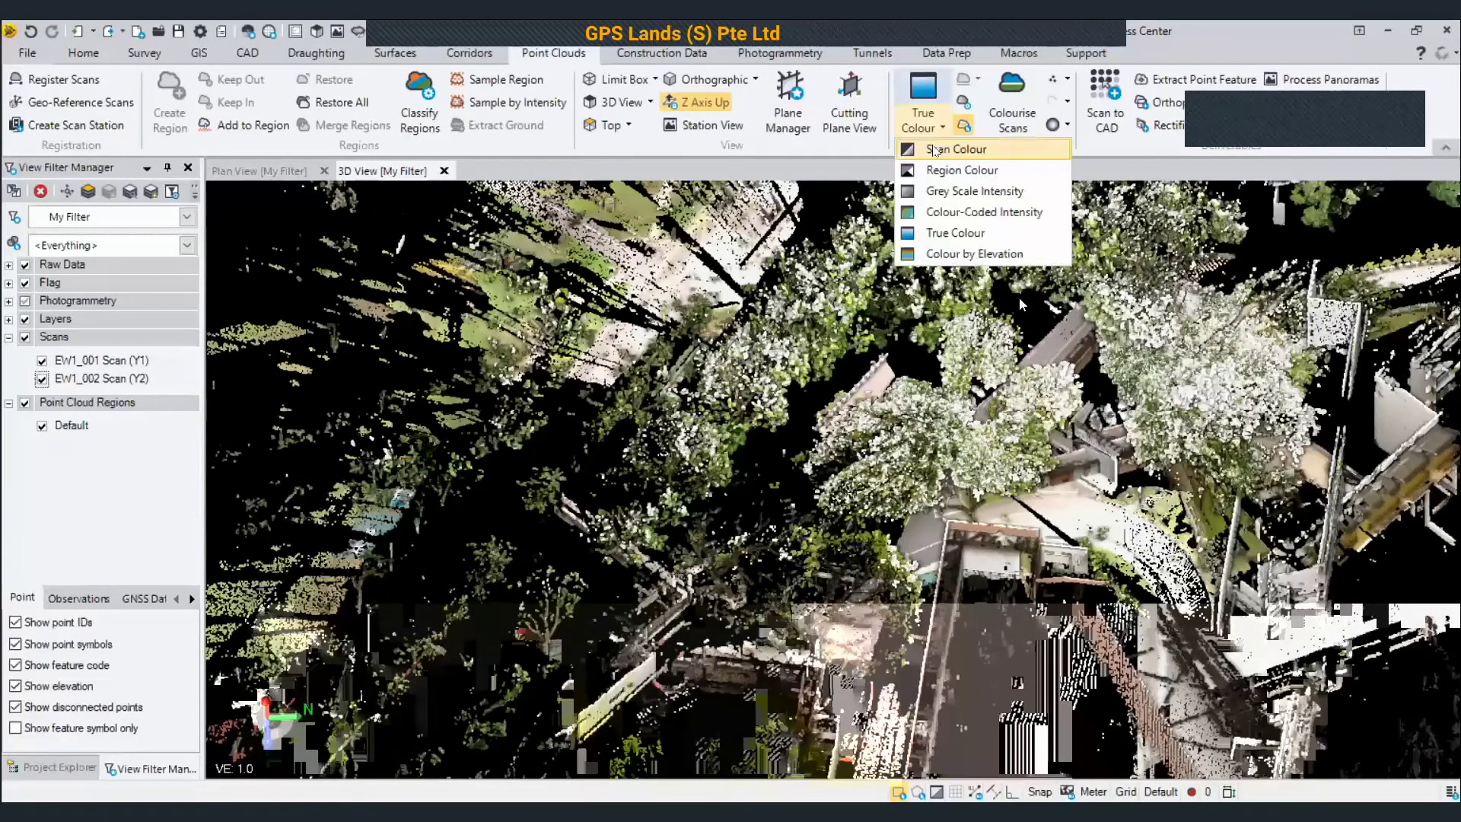
{"action": "left_click", "coordinate": [944, 170]}
{"action": "scroll", "coordinate": [1020, 304], "scroll_direction": "down", "scroll_amount": 3}
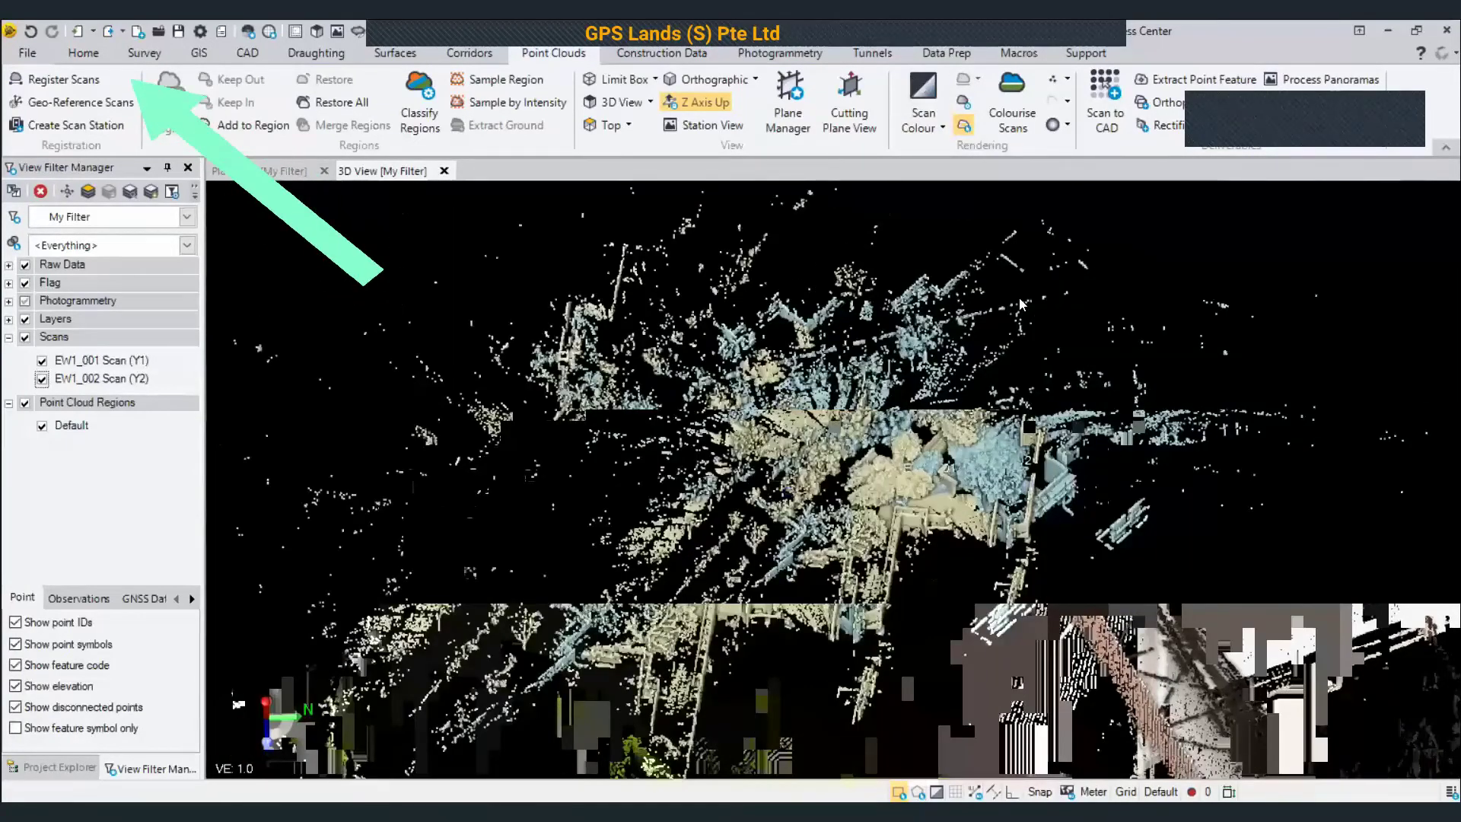
- Run plane-based automatic registration of EW1_001 against station EW1_002, then dismiss the Registration failed message
{"action": "left_click", "coordinate": [67, 80]}
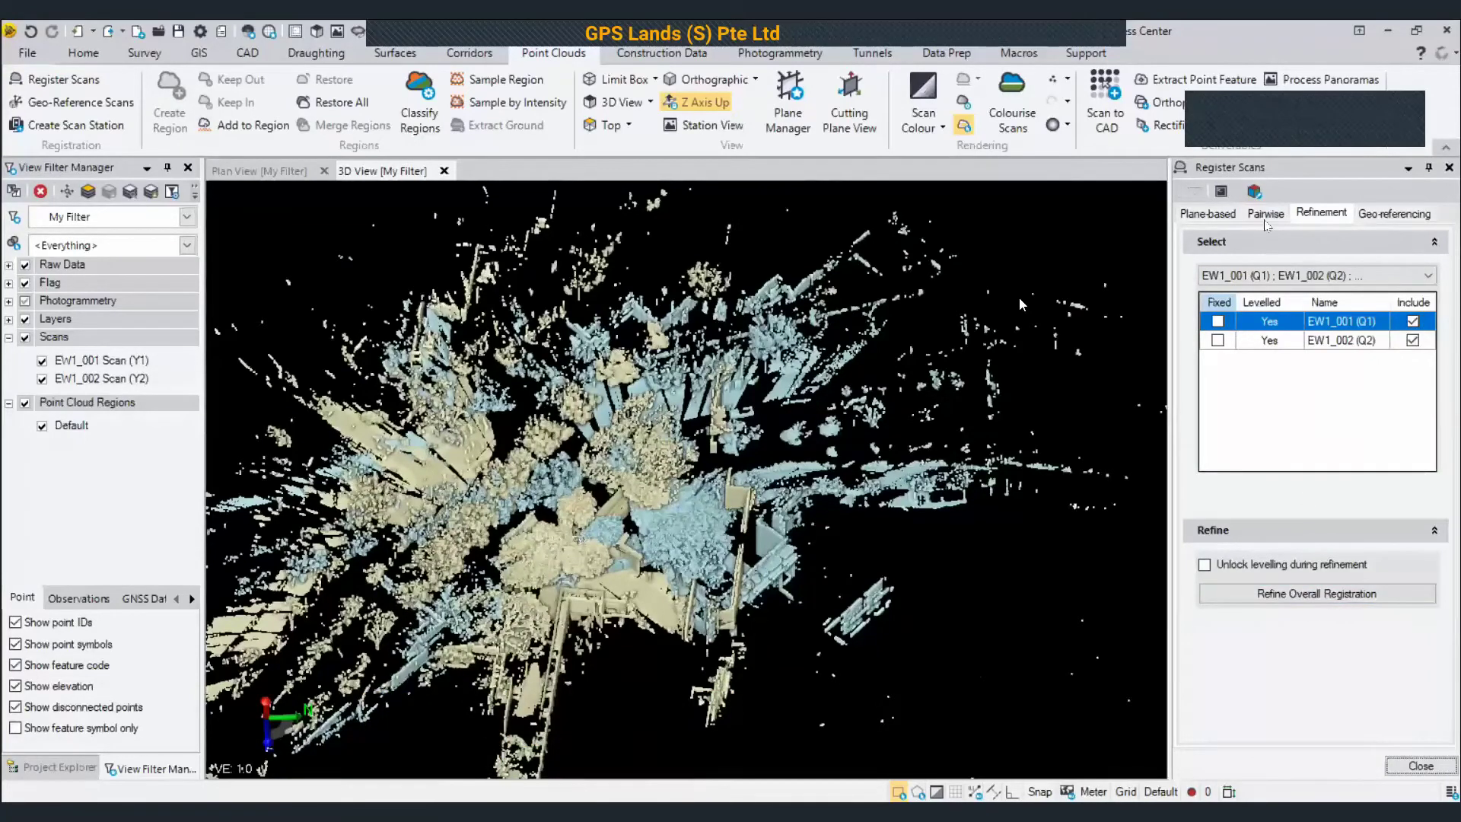
{"action": "left_click", "coordinate": [1199, 216]}
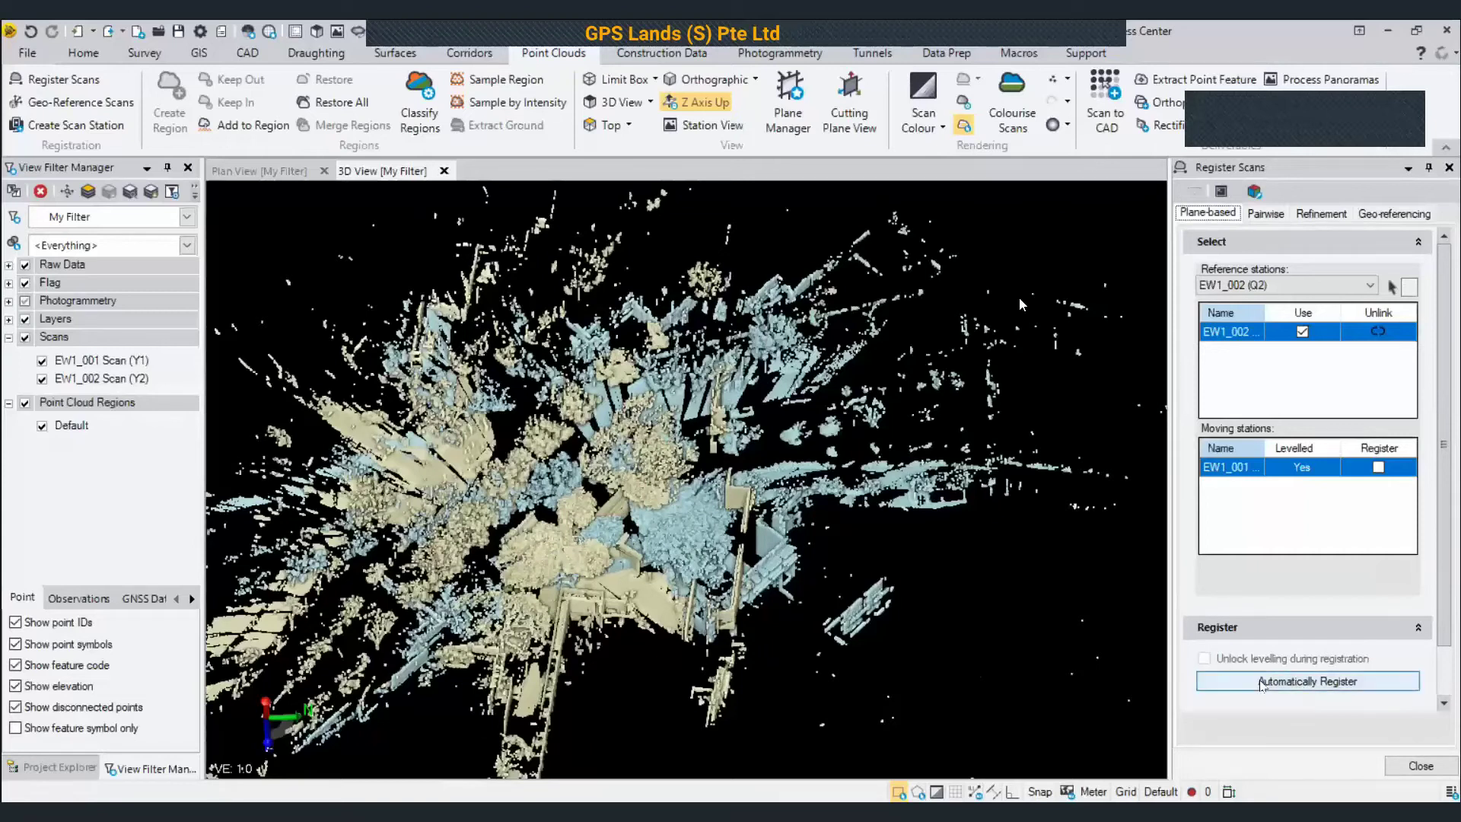
{"action": "scroll", "coordinate": [1248, 647], "scroll_direction": "down", "scroll_amount": 1}
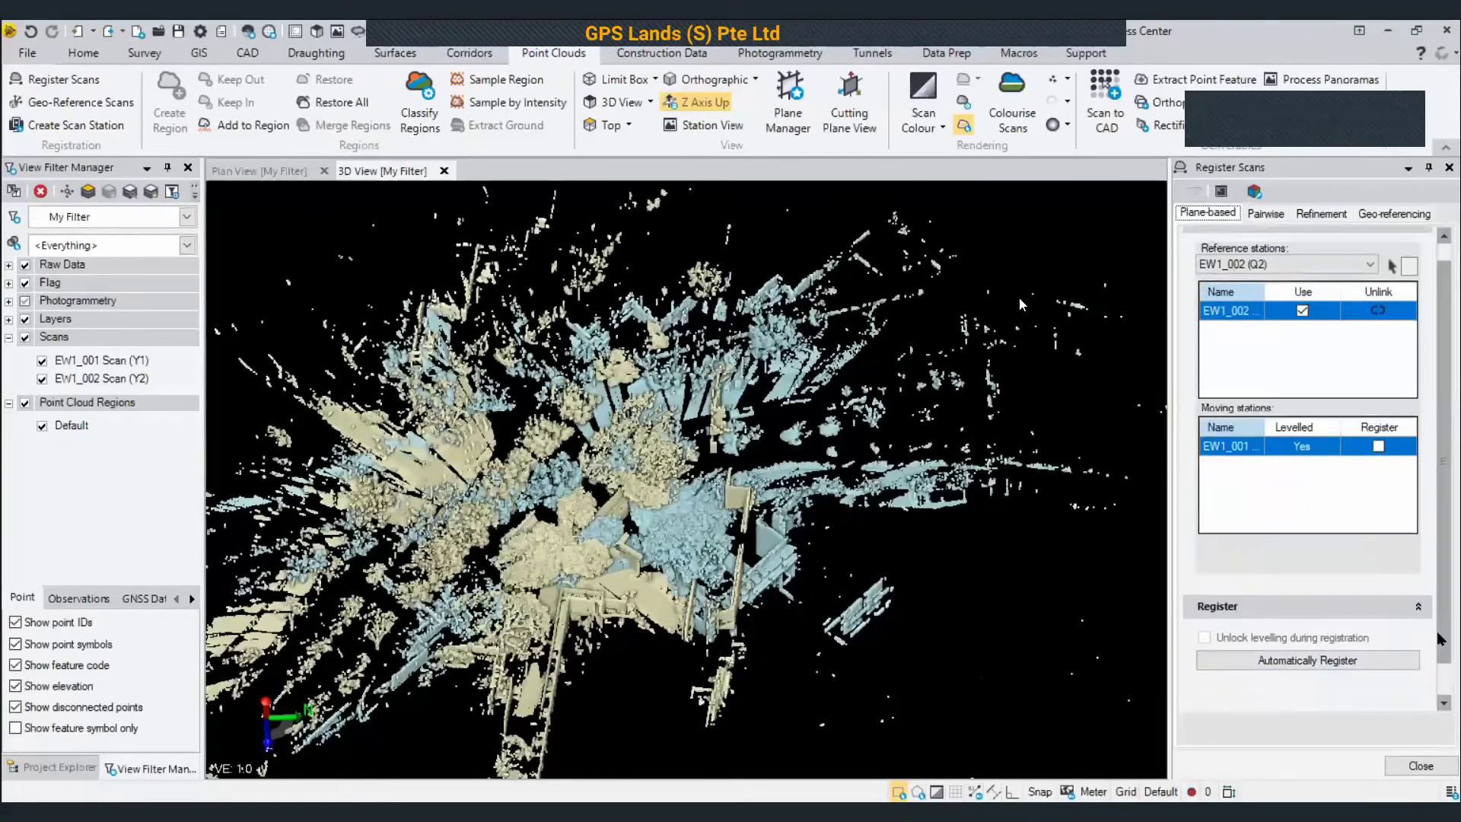
{"action": "left_click", "coordinate": [1276, 641]}
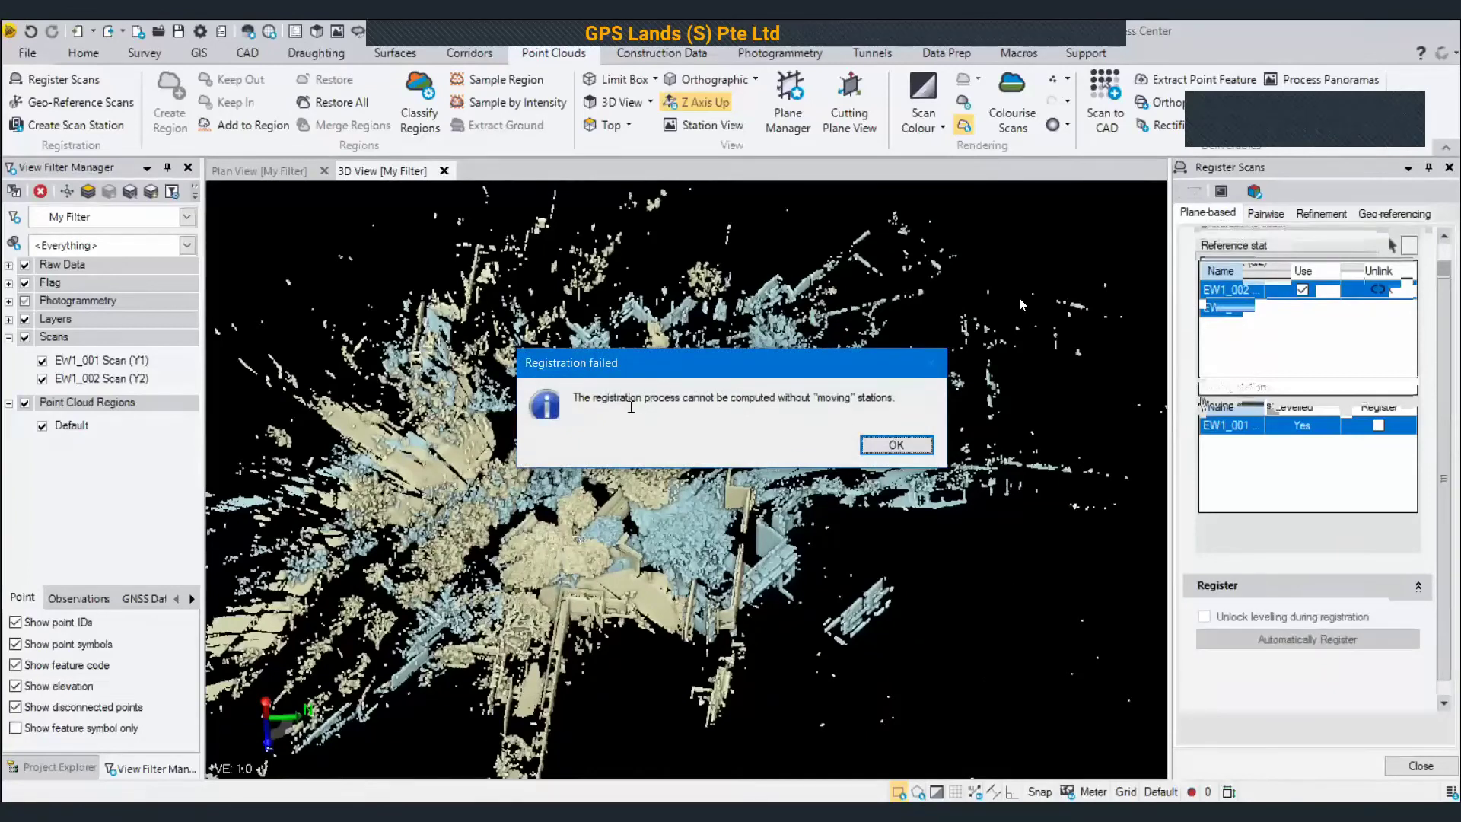
{"action": "left_click", "coordinate": [896, 445]}
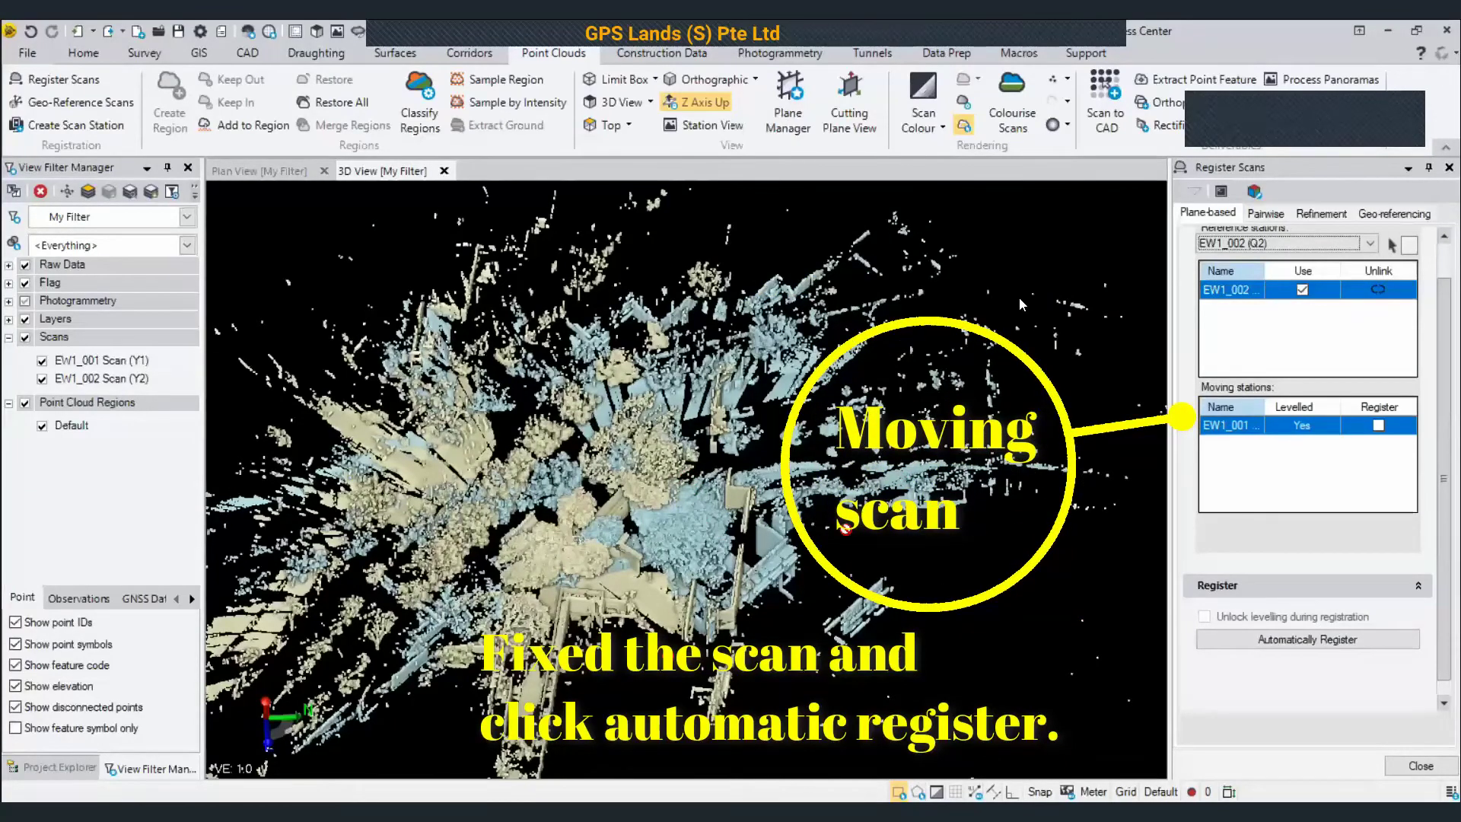
{"action": "scroll", "coordinate": [778, 529], "scroll_direction": "down", "scroll_amount": 2}
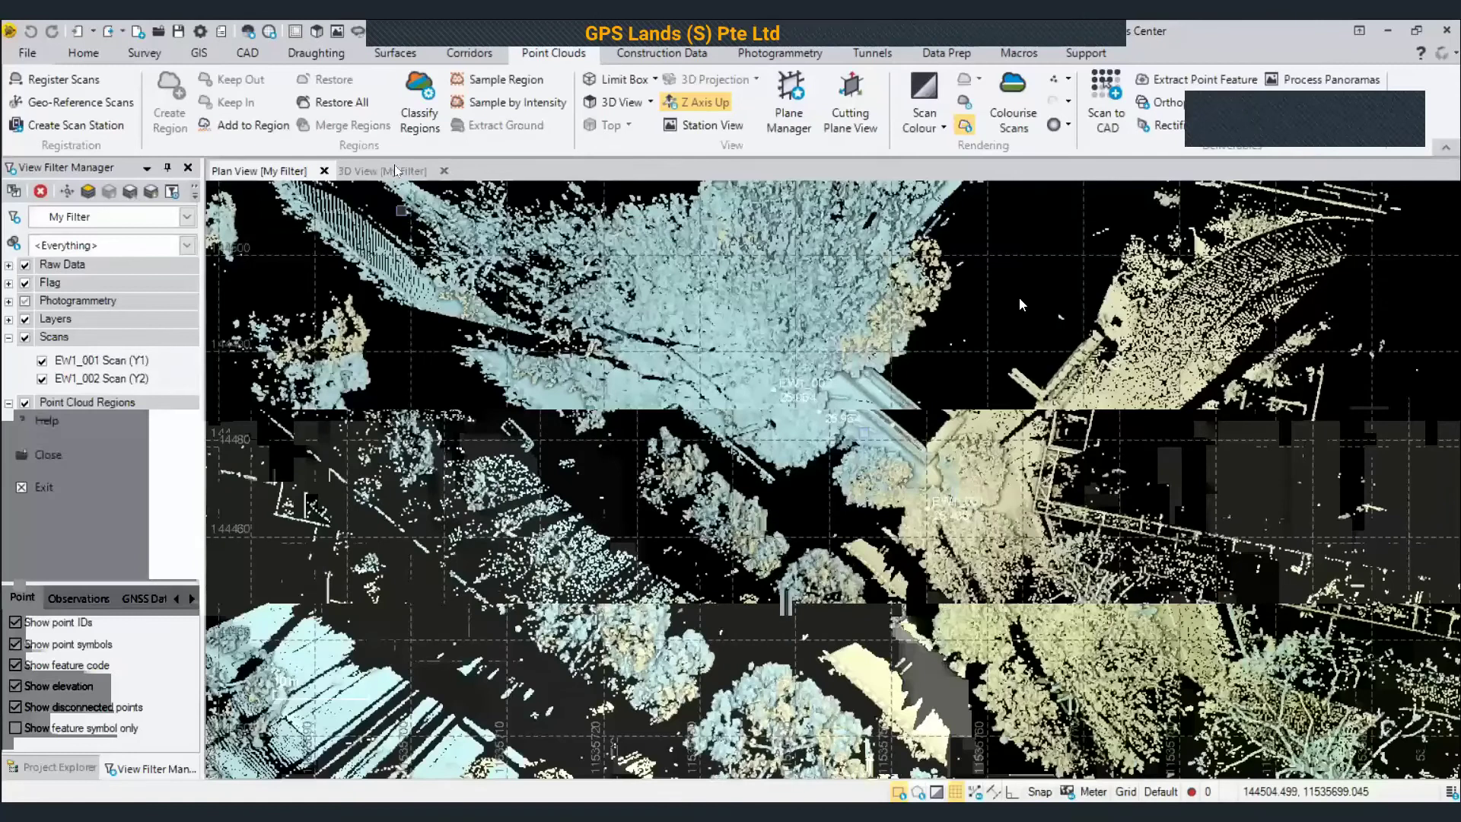
- Render the point cloud in True Colour in the 3D View and orbit to inspect trees and buildings
{"action": "left_click", "coordinate": [384, 170]}
{"action": "mouse_move", "coordinate": [787, 499]}
{"action": "middle_mouse_down"}
{"action": "mouse_move", "coordinate": [789, 520]}
{"action": "mouse_move", "coordinate": [810, 502]}
{"action": "middle_mouse_up"}
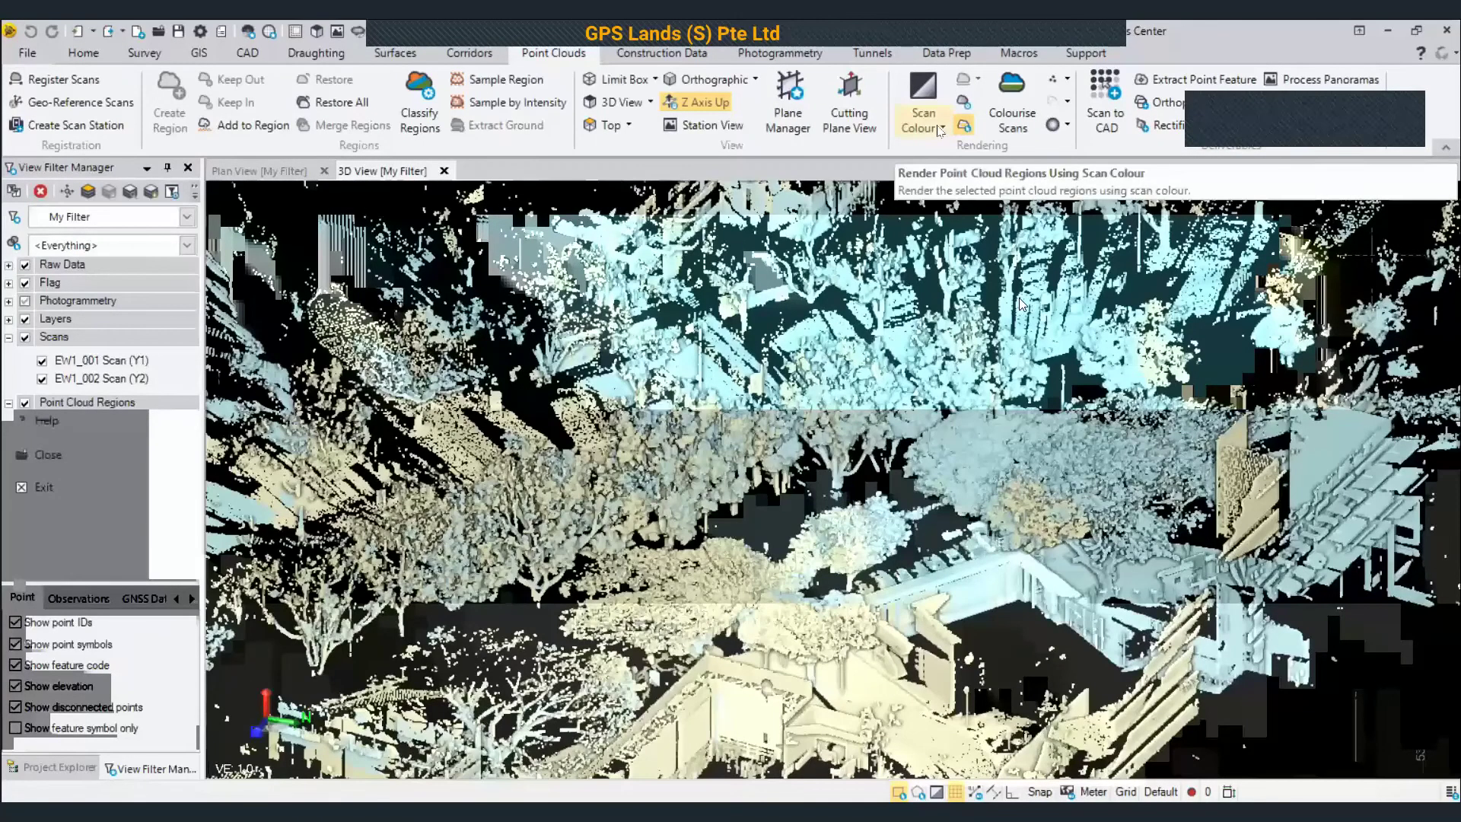
{"action": "left_click", "coordinate": [942, 128]}
{"action": "left_click", "coordinate": [965, 235]}
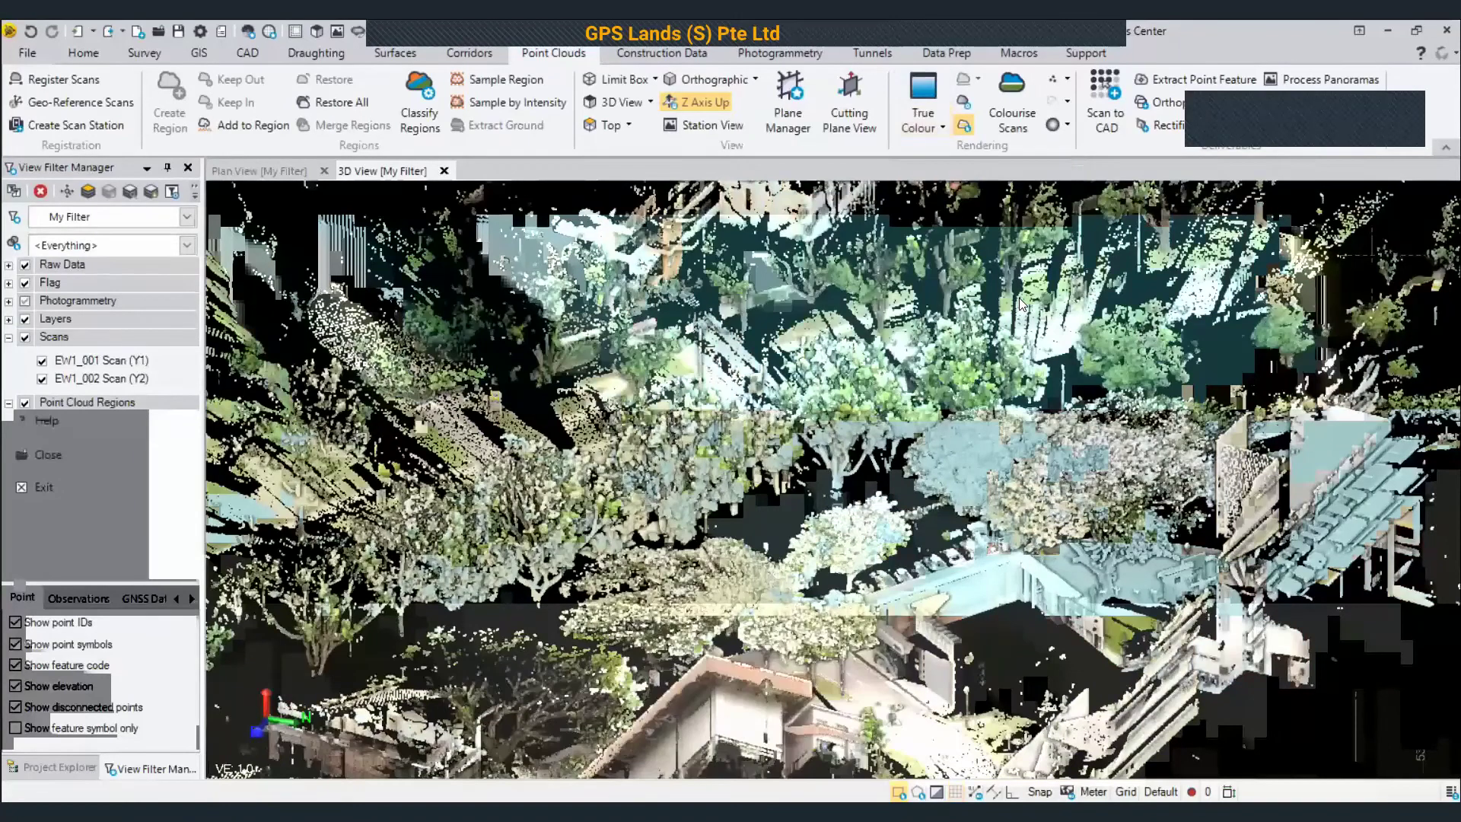
{"action": "middle_click_drag", "start_coordinate": [792, 511], "coordinate": [871, 601]}
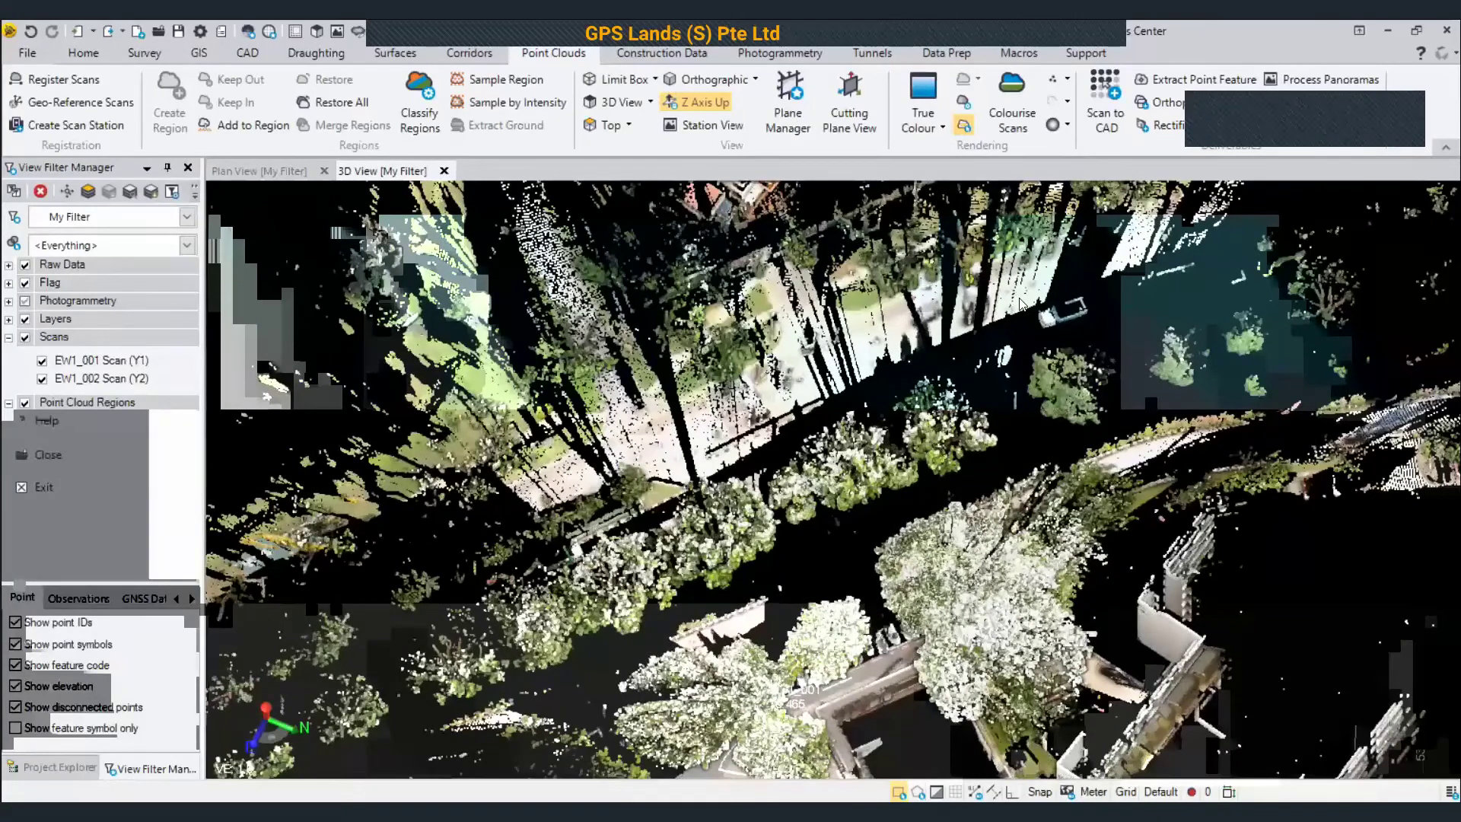
{"action": "middle_click_drag", "start_coordinate": [852, 452], "coordinate": [920, 423]}
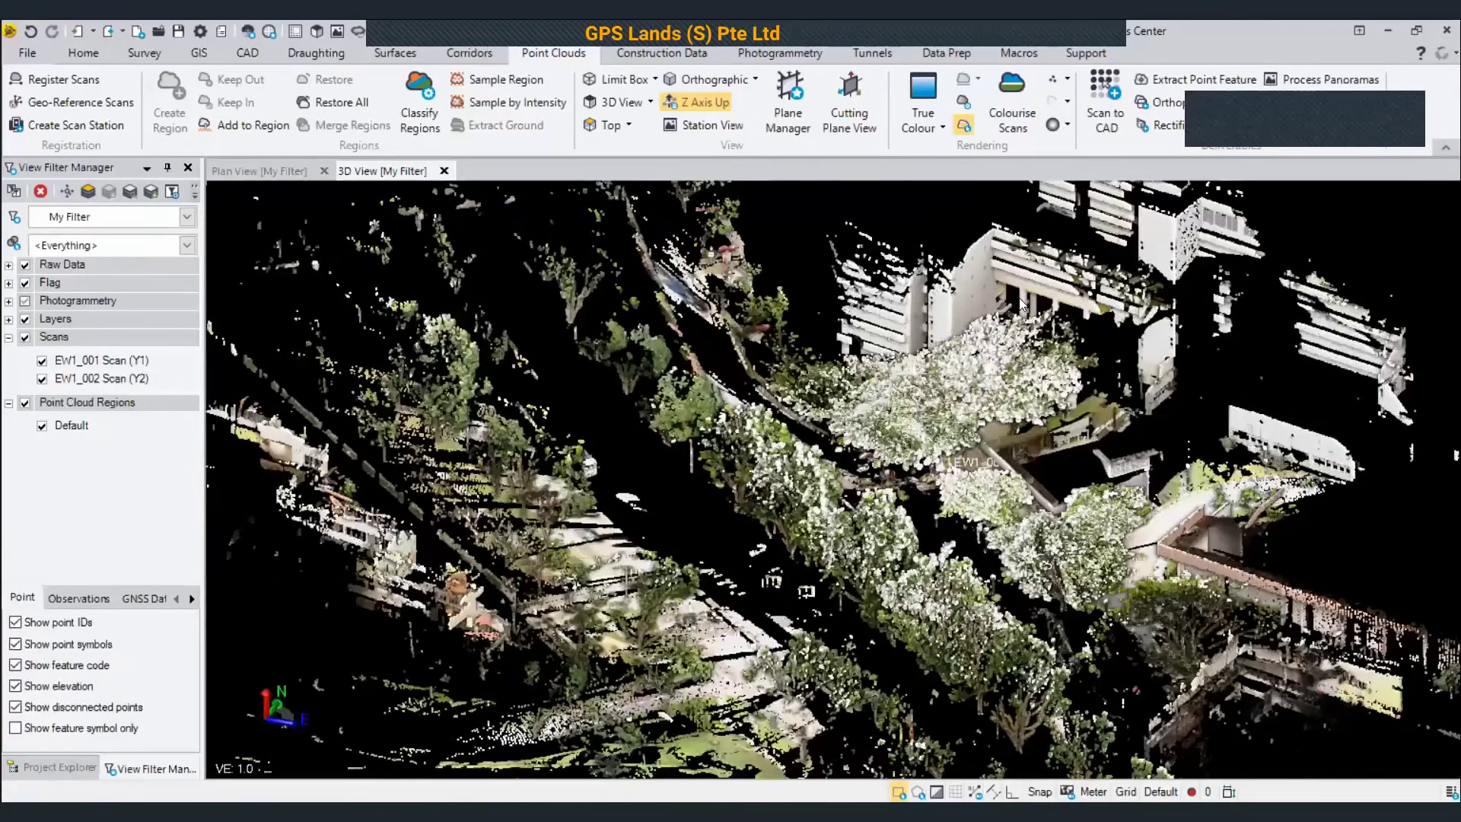
{"action": "mouse_move", "coordinate": [860, 511]}
{"action": "middle_mouse_down"}
{"action": "mouse_move", "coordinate": [771, 522]}
{"action": "mouse_move", "coordinate": [870, 443]}
{"action": "middle_mouse_up"}
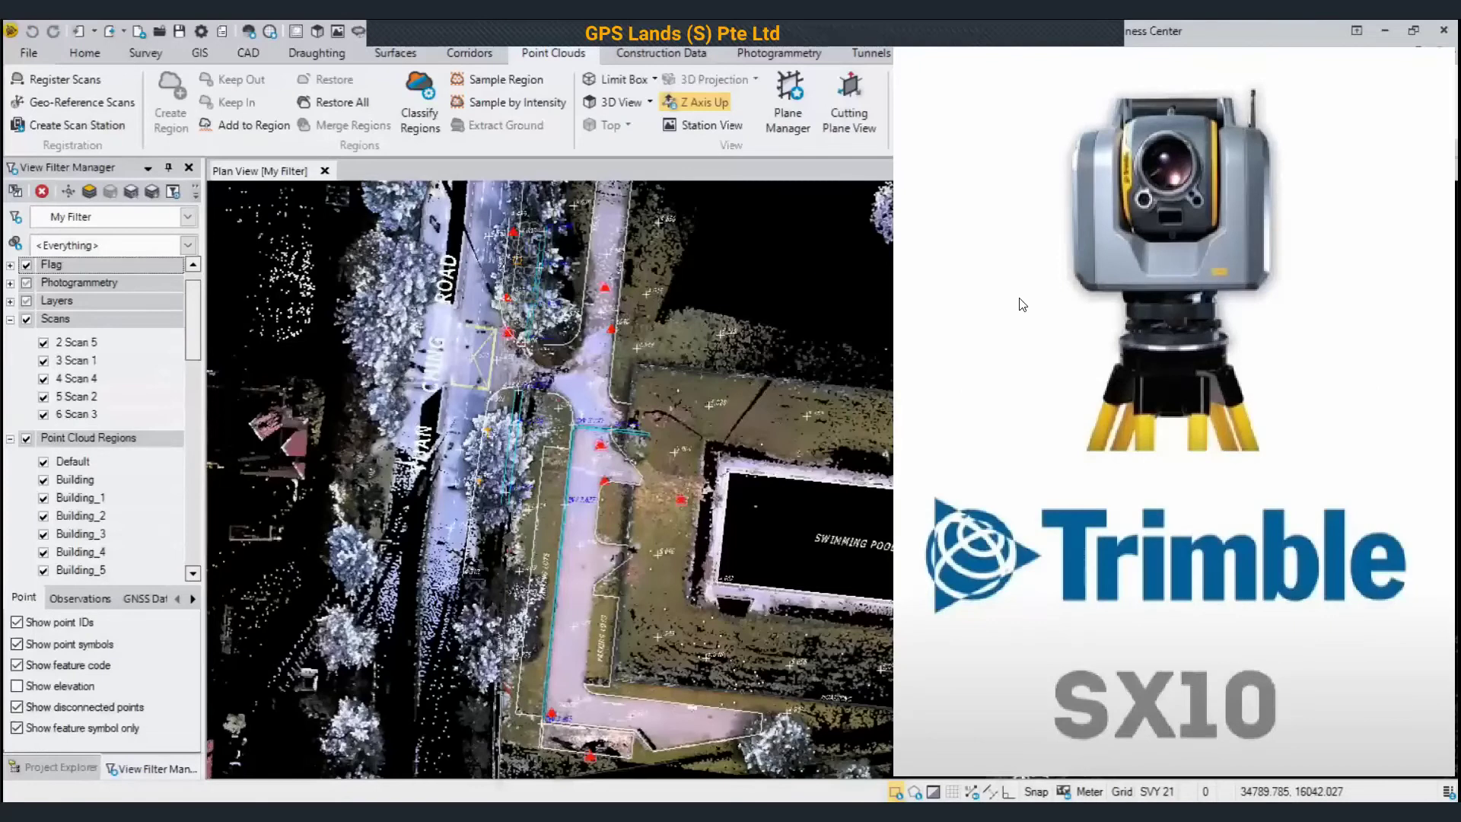
- Untick Point Cloud Regions in Plan View, zoom to extents, and select all the linework
{"action": "scroll", "coordinate": [809, 565], "scroll_direction": "up", "scroll_amount": 5}
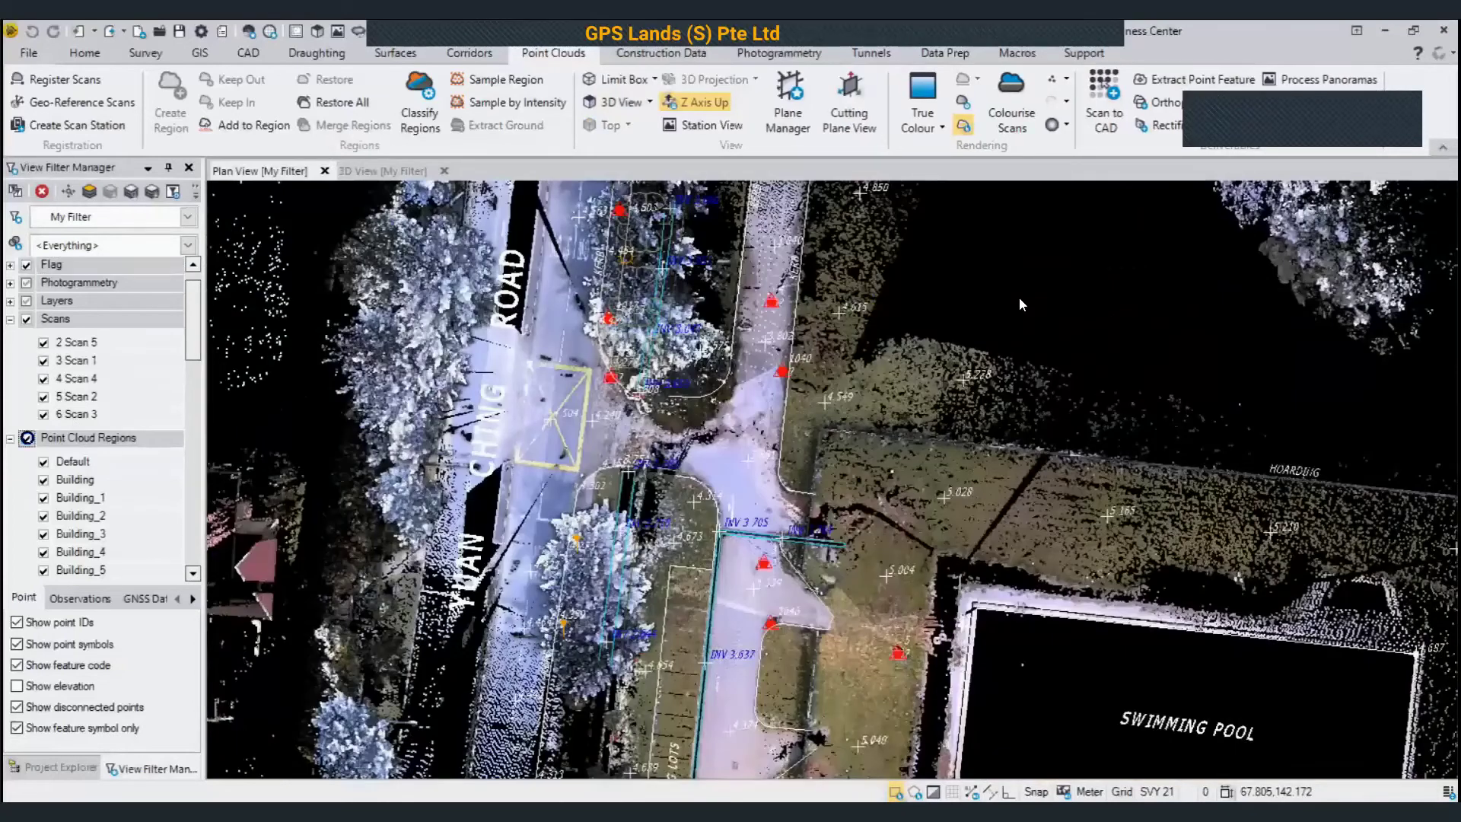
{"action": "left_click", "coordinate": [28, 439]}
{"action": "key", "text": "F8"}
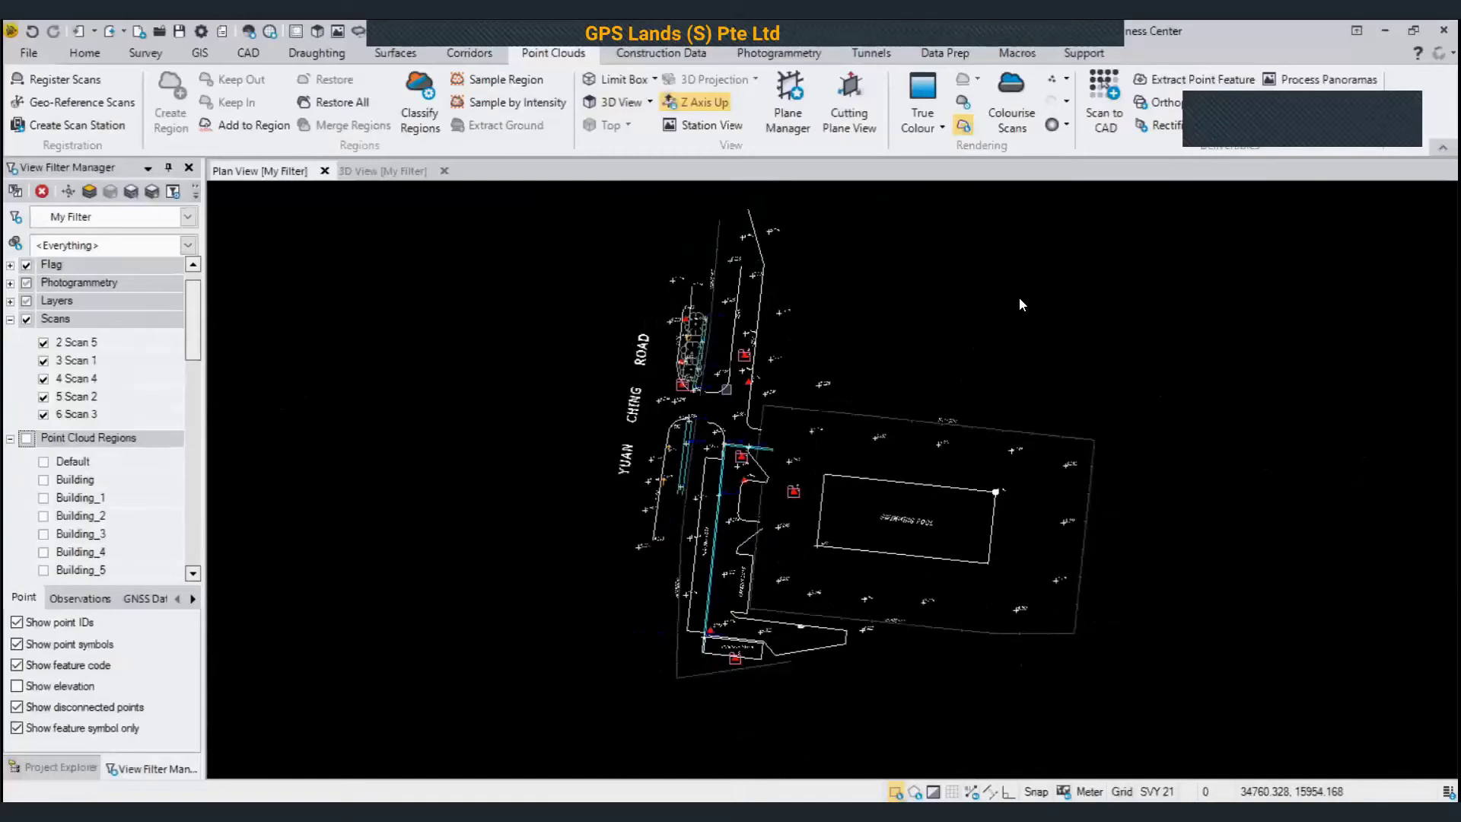
{"action": "key", "text": "Page_Up"}
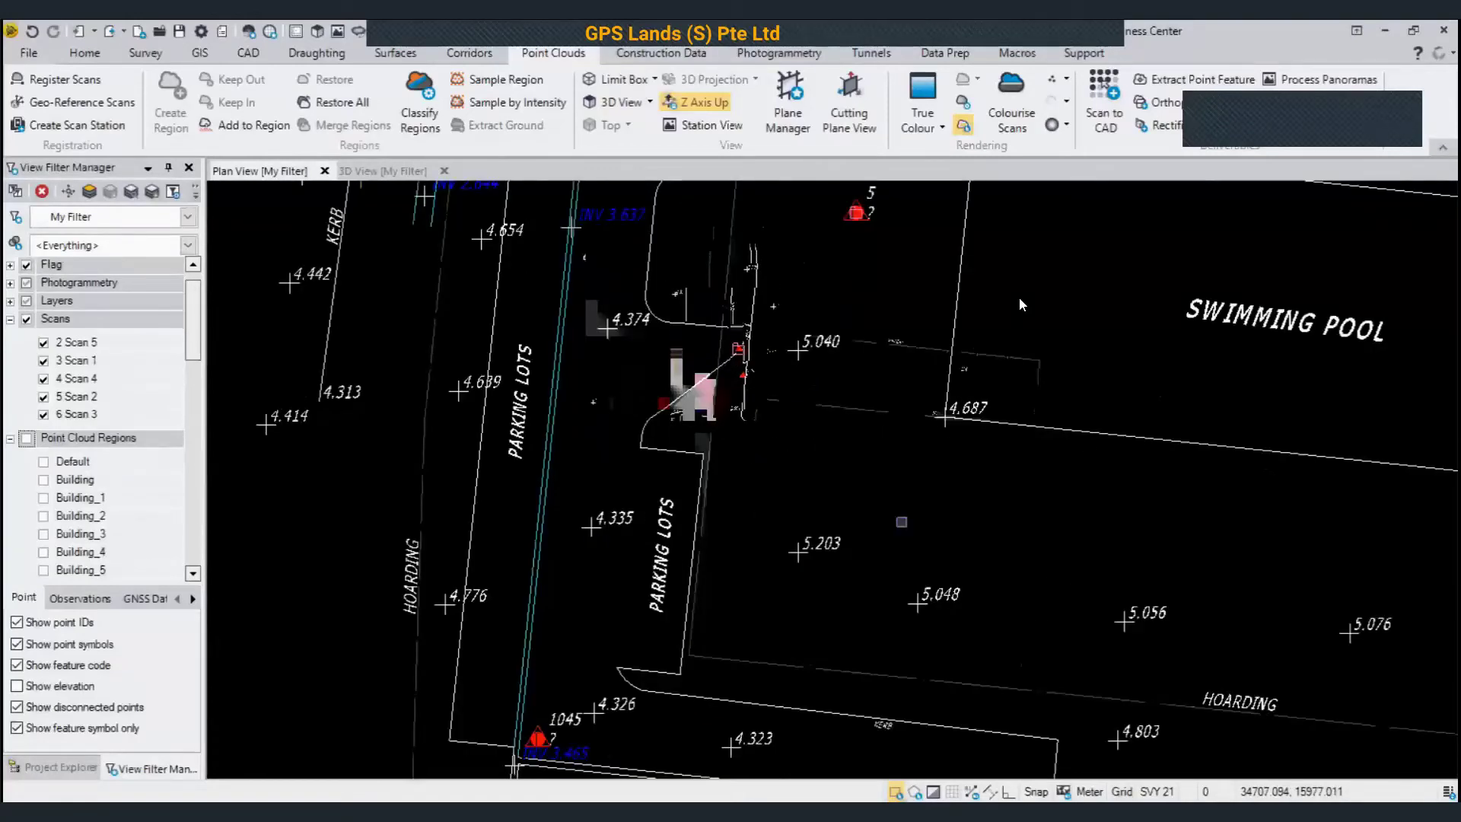
{"action": "key", "text": "Page_Down"}
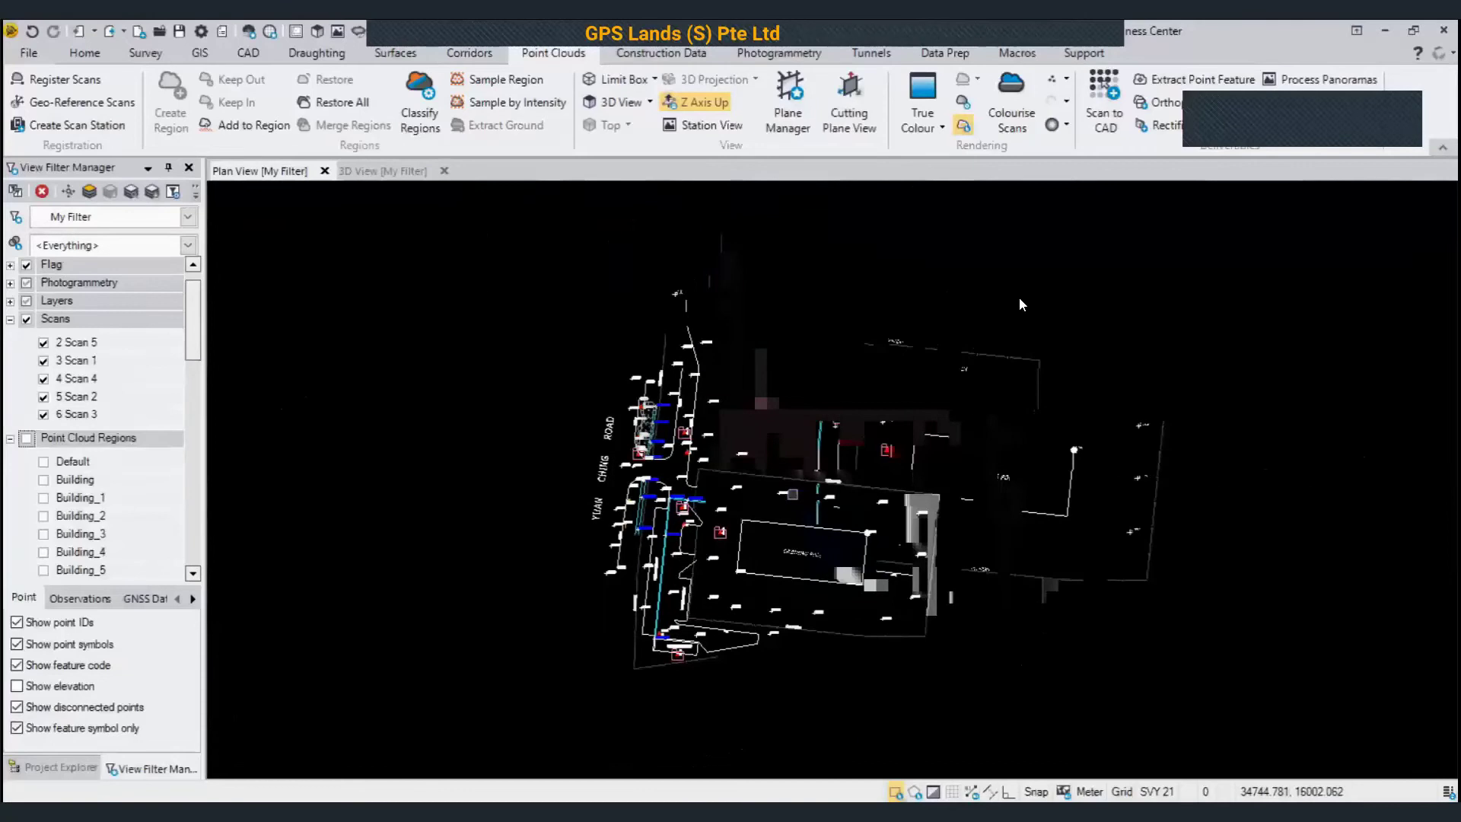
{"action": "key", "text": "Down"}
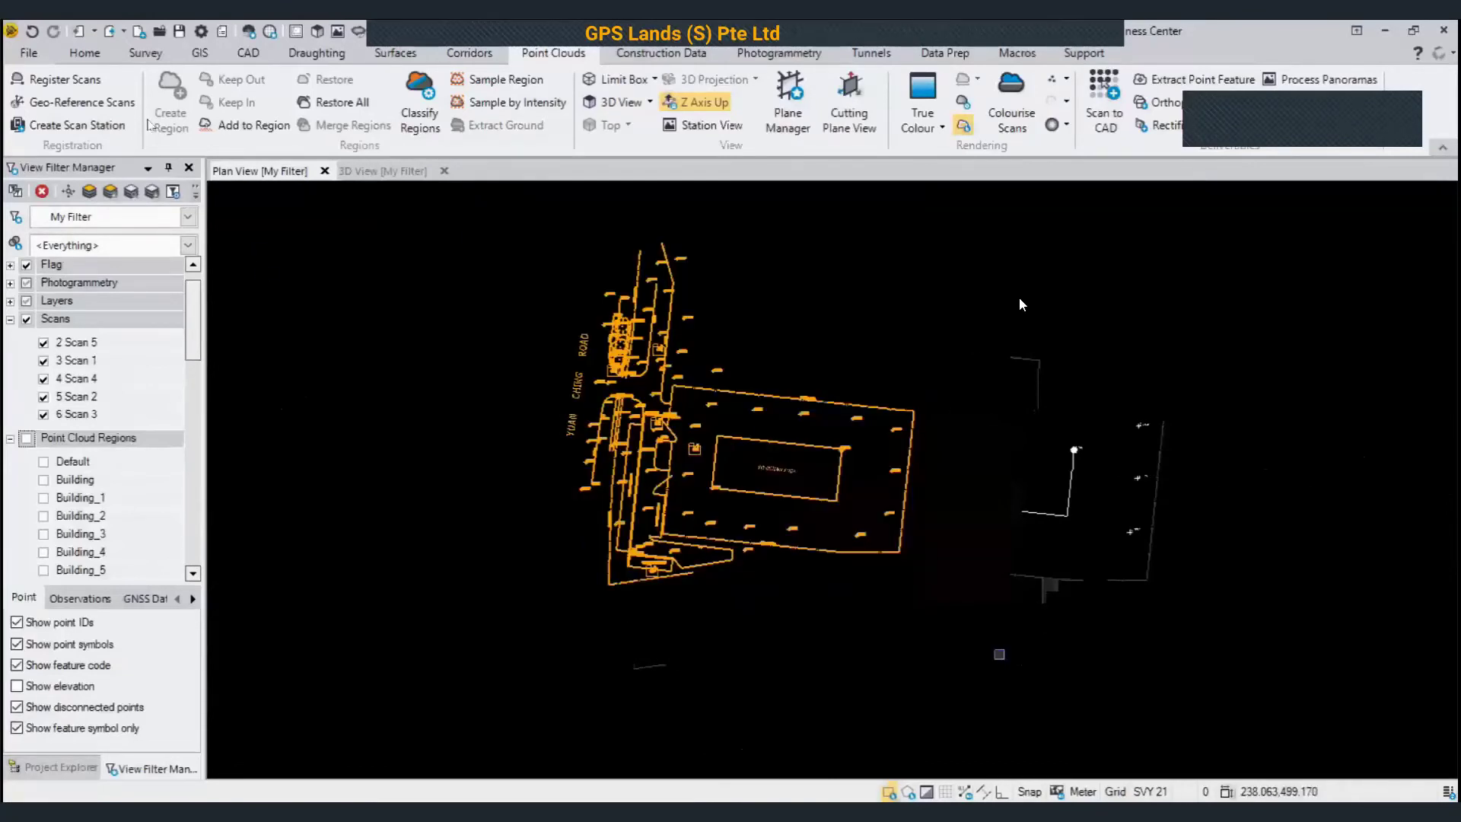
- Set up the DWG export of 231 items to Yuan_Ching_topo.dwg as dwg_2018 in metres
{"action": "left_click", "coordinate": [85, 53]}
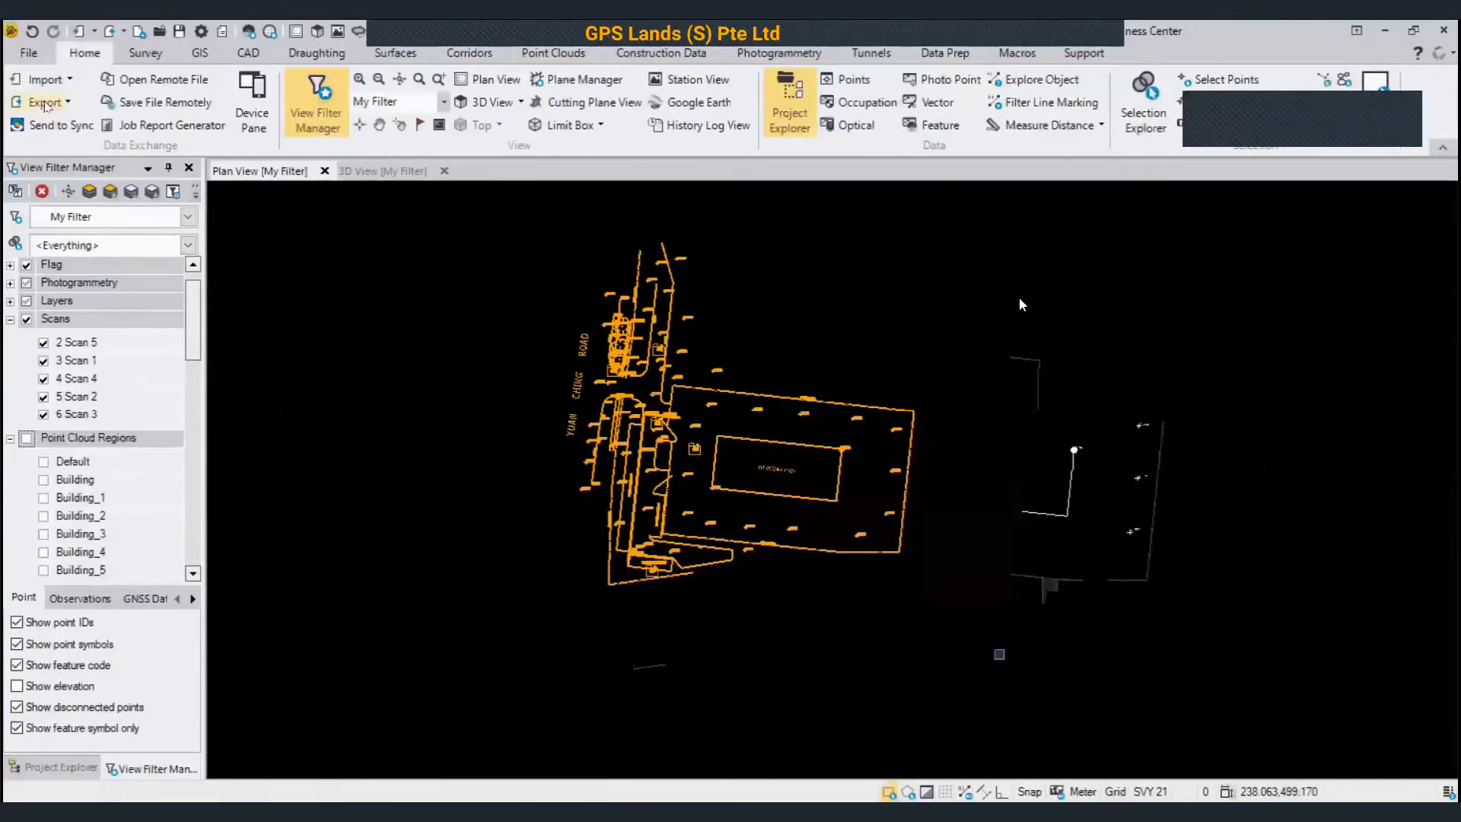
{"action": "scroll", "coordinate": [332, 324], "scroll_direction": "down", "scroll_amount": 1}
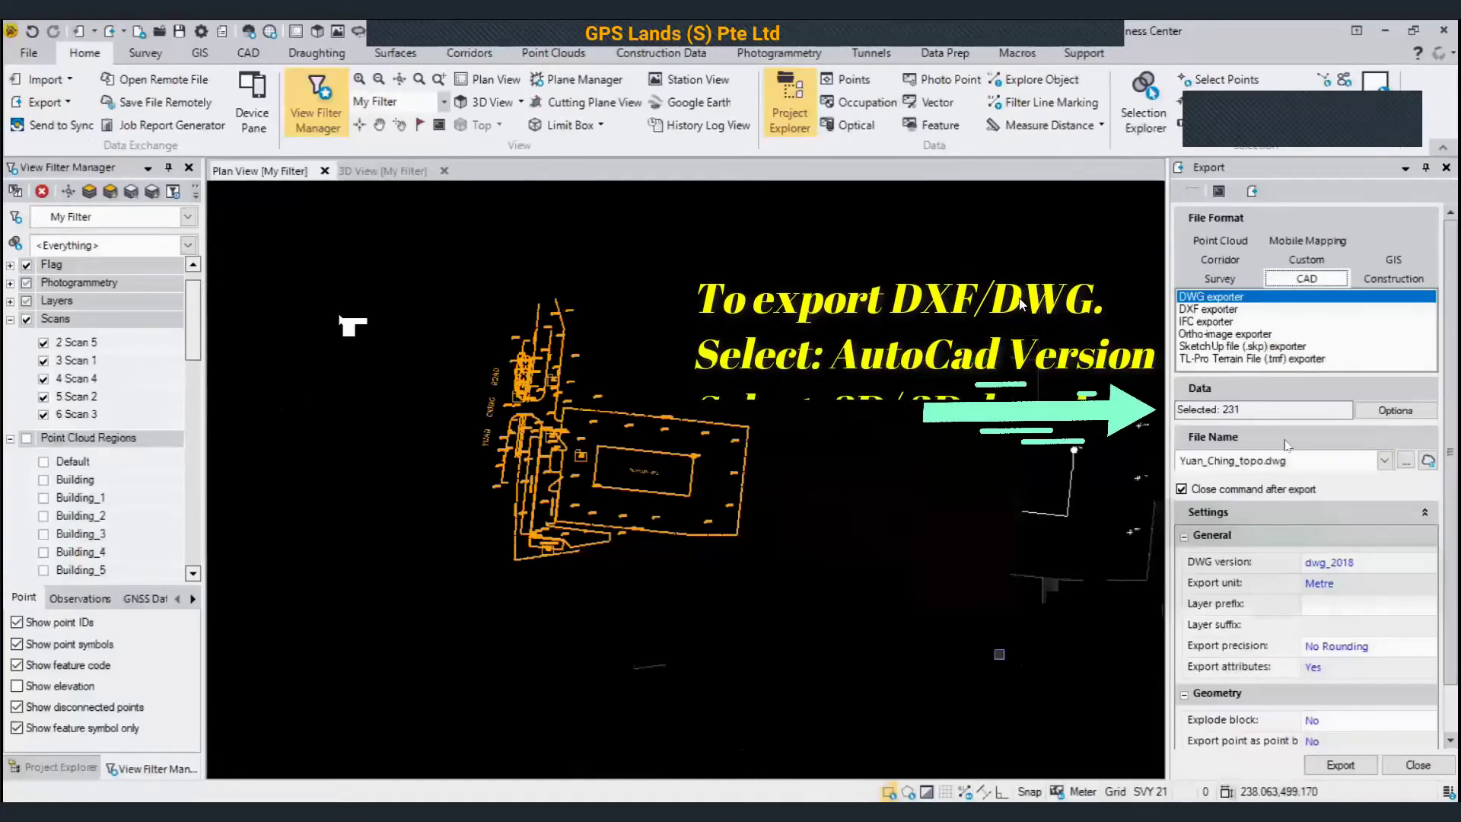
{"action": "scroll", "coordinate": [1433, 562], "scroll_direction": "down", "scroll_amount": 2}
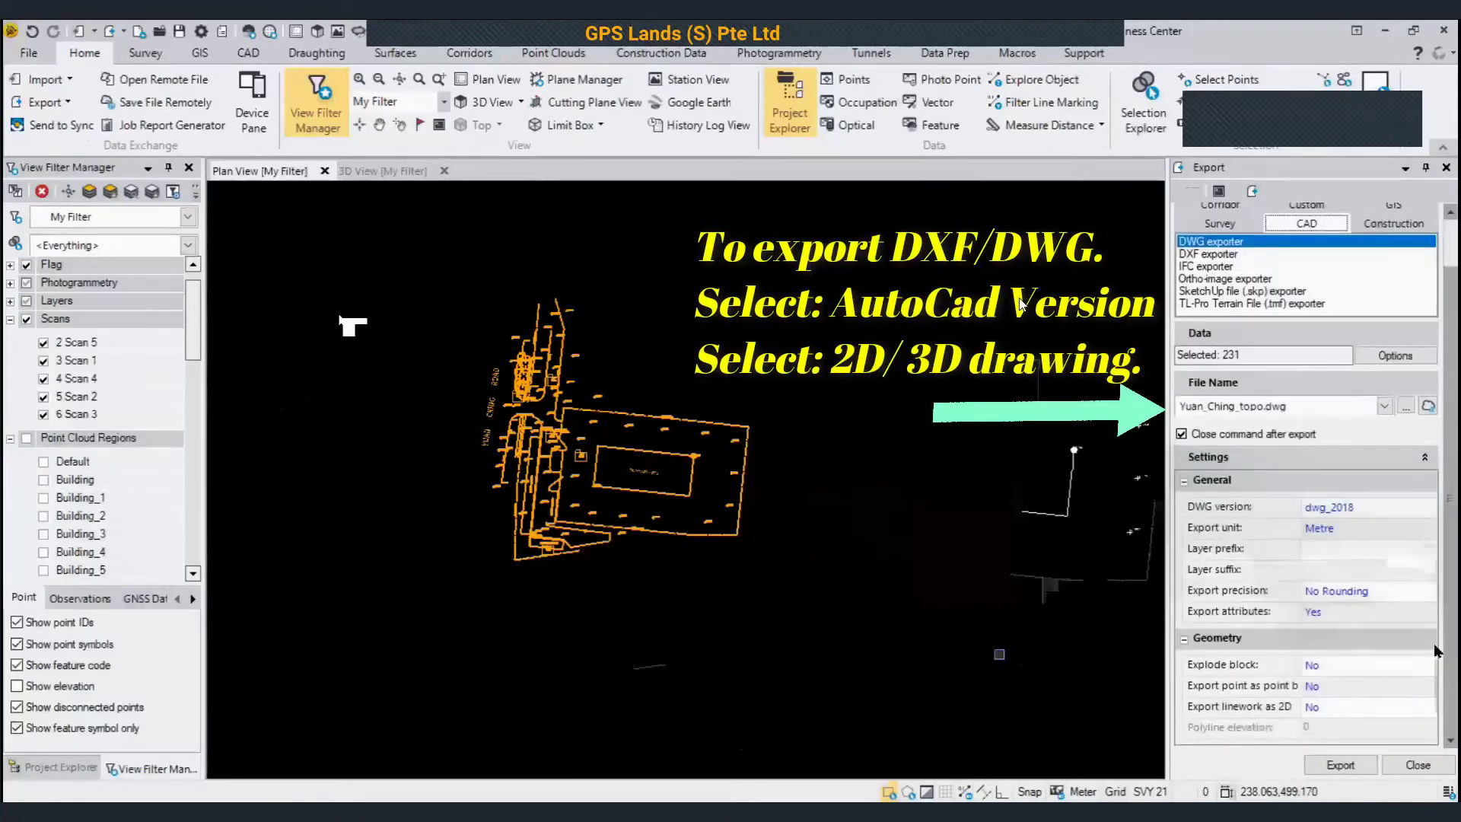